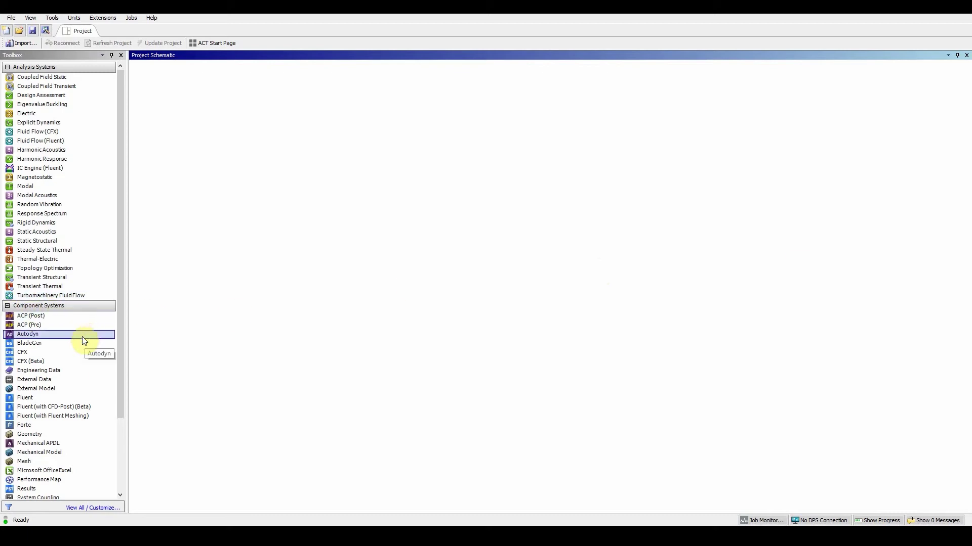
Add a standalone Mesh component system to the project schematic and import pipe-tee.stp as its geometry.
{"action": "left_click_drag", "start_coordinate": [34, 460], "coordinate": [213, 118]}
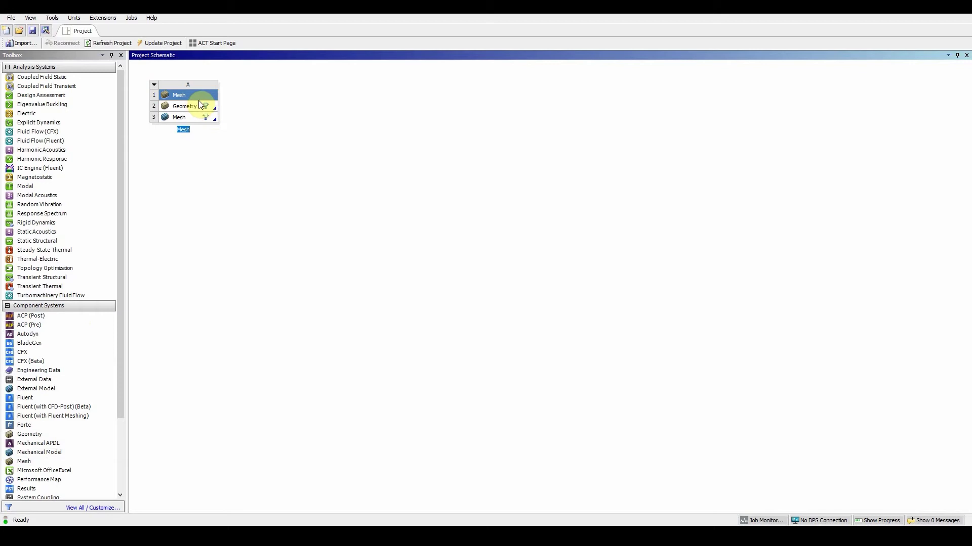
{"action": "left_click", "coordinate": [198, 109]}
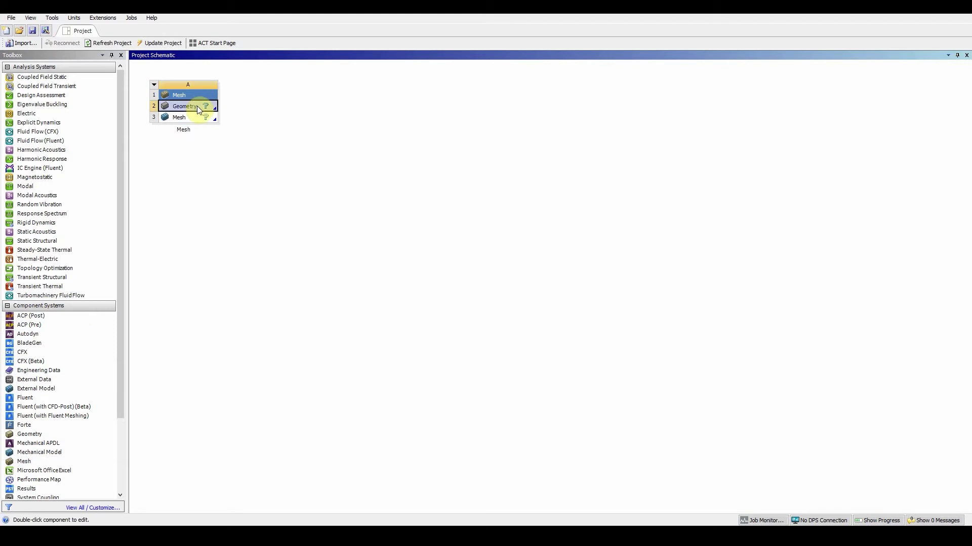
{"action": "right_click", "coordinate": [198, 107]}
{"action": "mouse_move", "coordinate": [267, 136]}
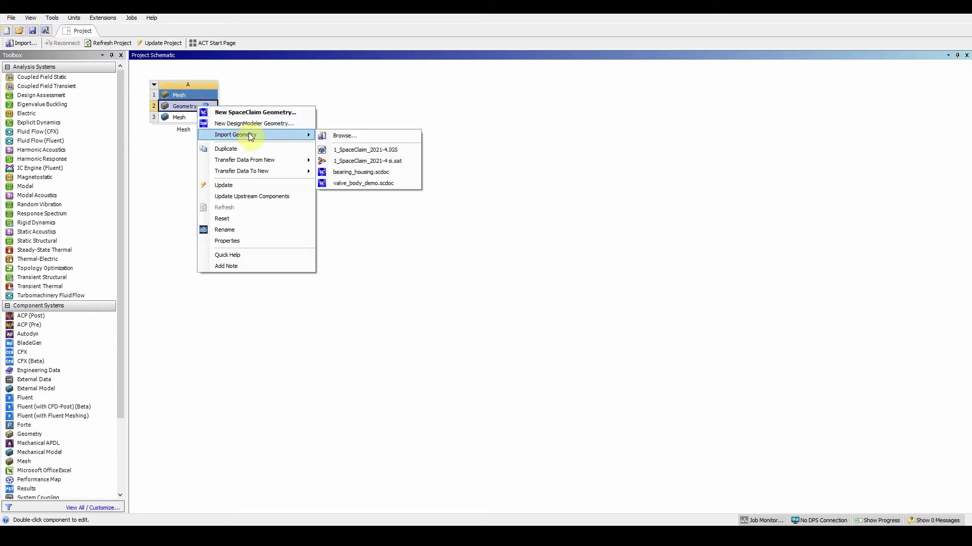
{"action": "left_click", "coordinate": [339, 135]}
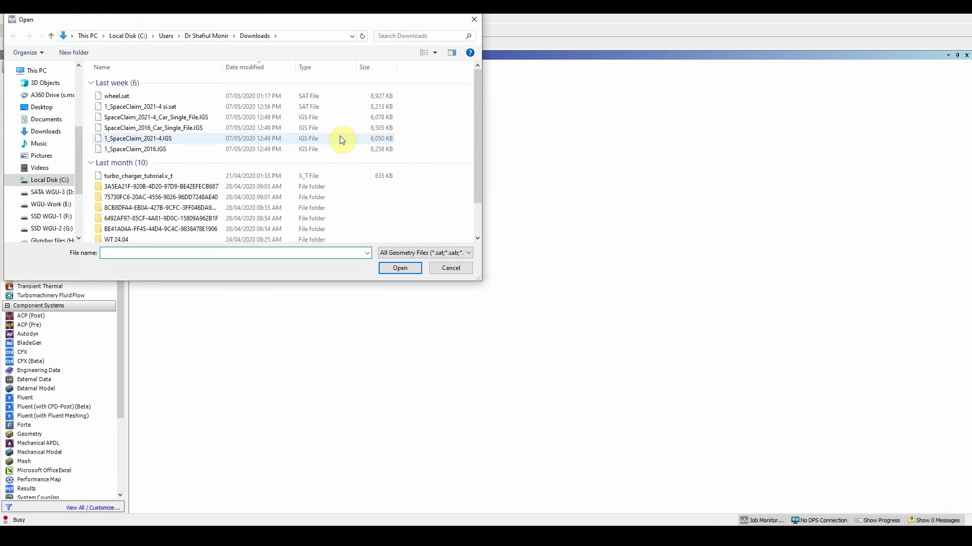
{"action": "left_click_drag", "start_coordinate": [79, 176], "coordinate": [78, 188]}
{"action": "scroll", "coordinate": [59, 207], "scroll_direction": "down", "scroll_amount": 1}
{"action": "left_click", "coordinate": [51, 115]}
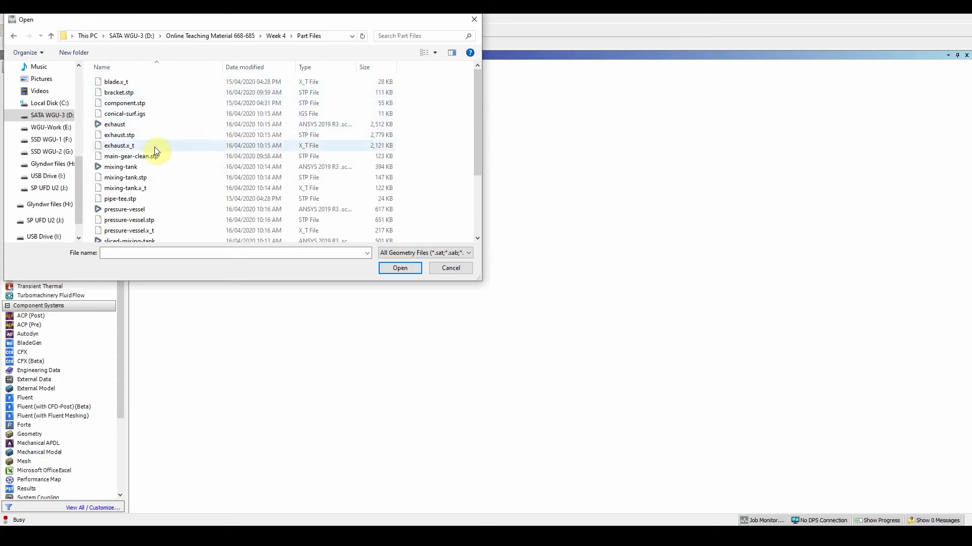
{"action": "left_click", "coordinate": [148, 199]}
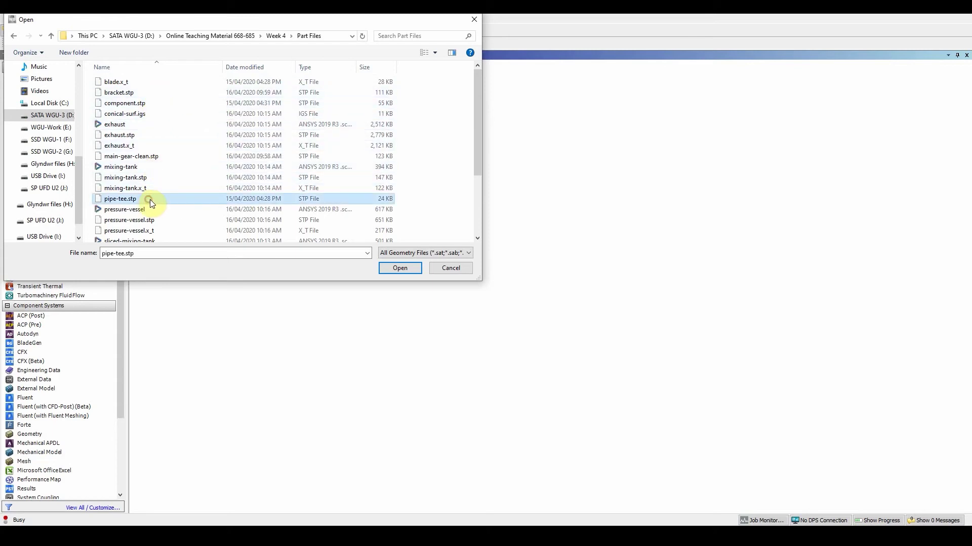
{"action": "left_click", "coordinate": [399, 270]}
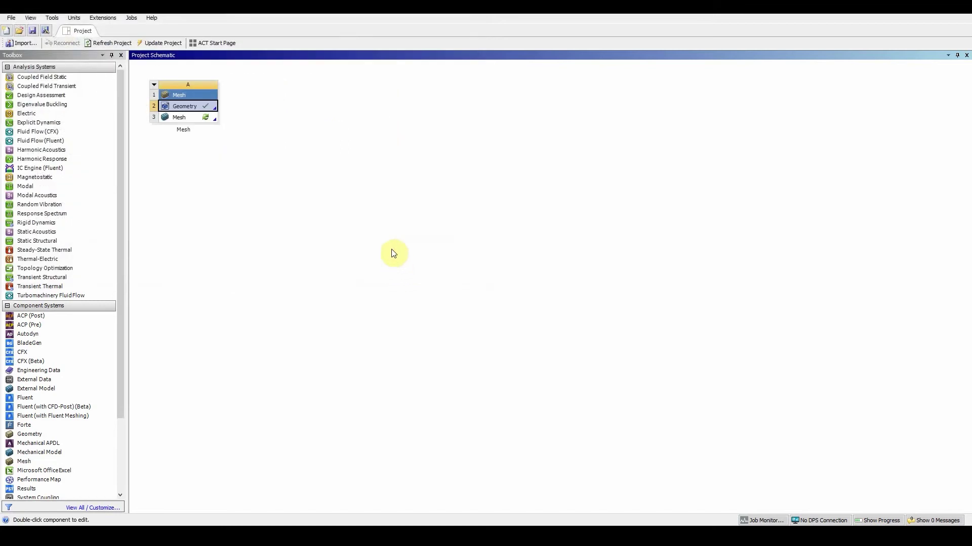
Open the Mesh cell for editing and switch the pipe tee's display from wireframe to shaded with edges.
{"action": "double_click", "coordinate": [208, 118]}
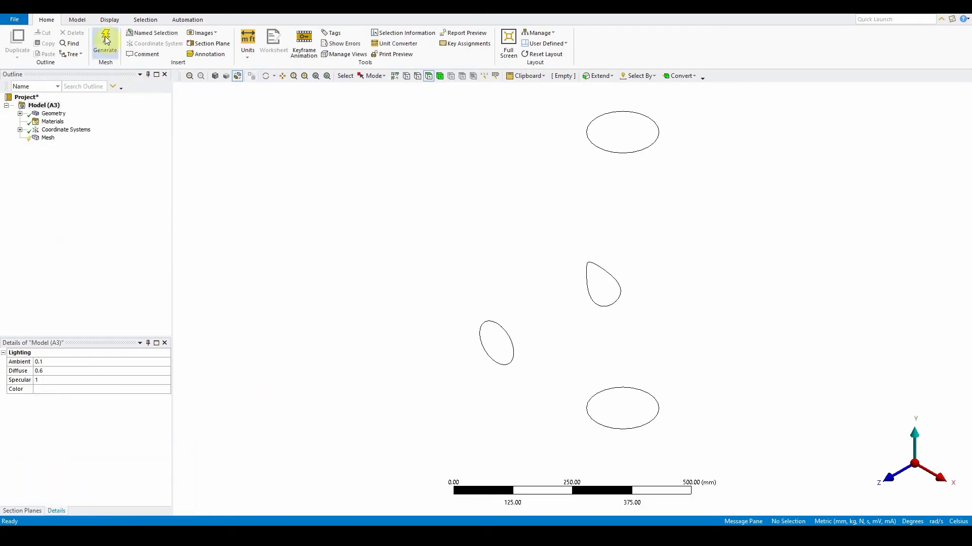
{"action": "left_click", "coordinate": [107, 20]}
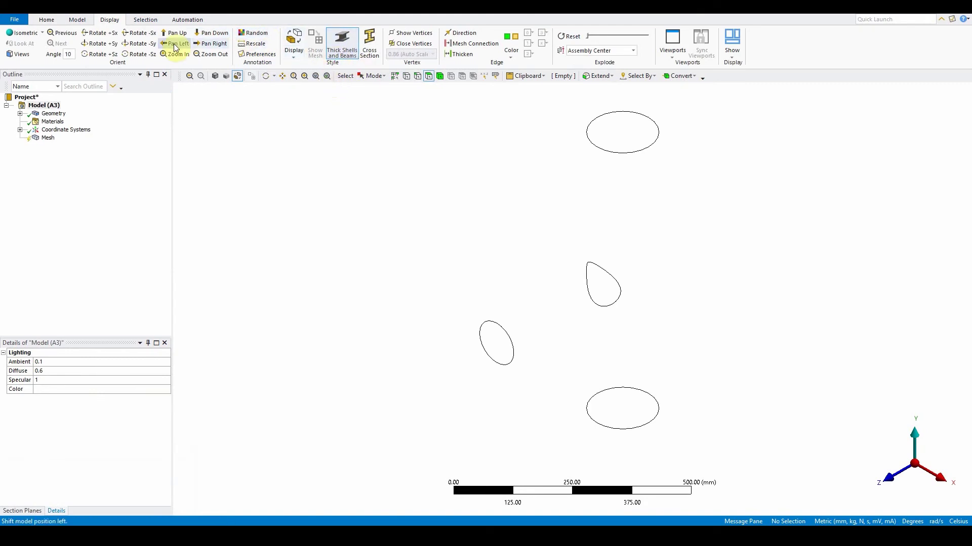
{"action": "left_click", "coordinate": [216, 76]}
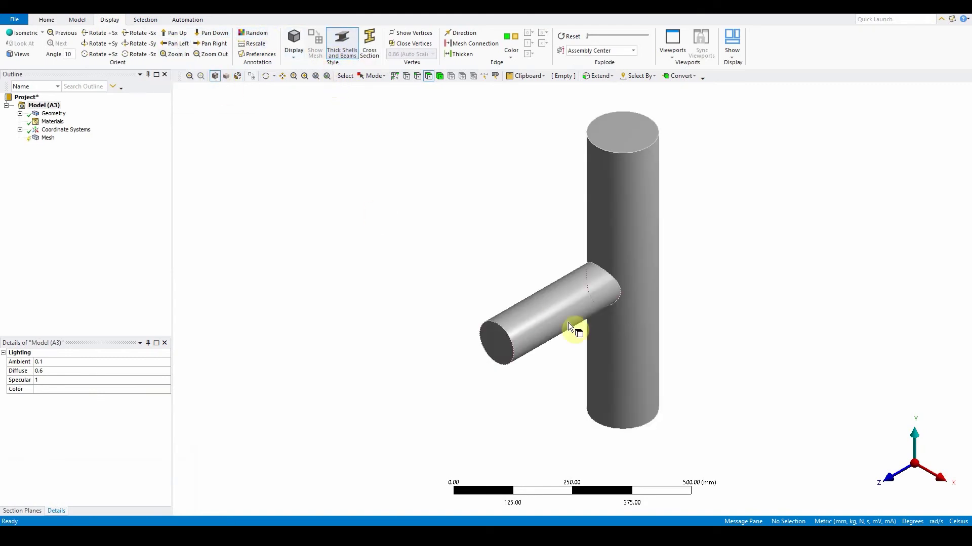
{"action": "left_click", "coordinate": [227, 77]}
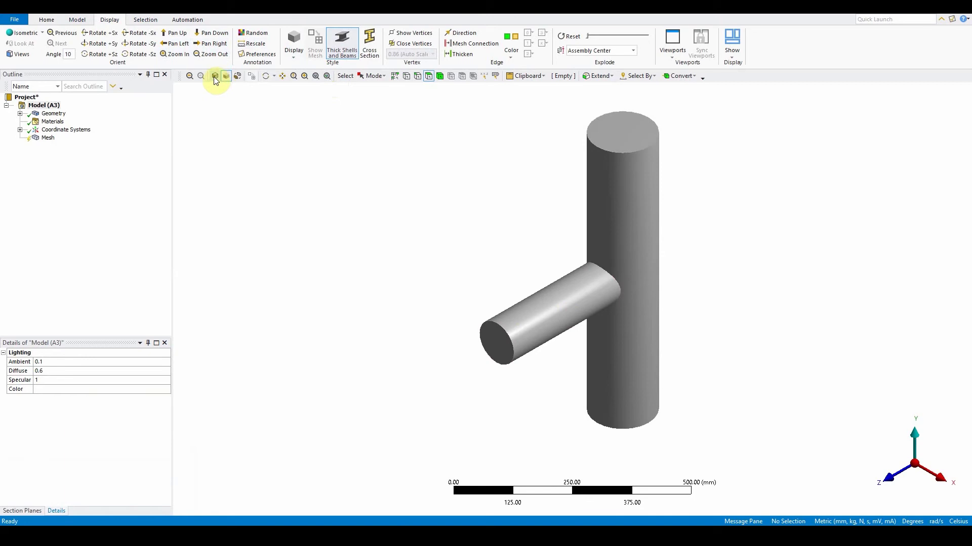
{"action": "left_click", "coordinate": [238, 76]}
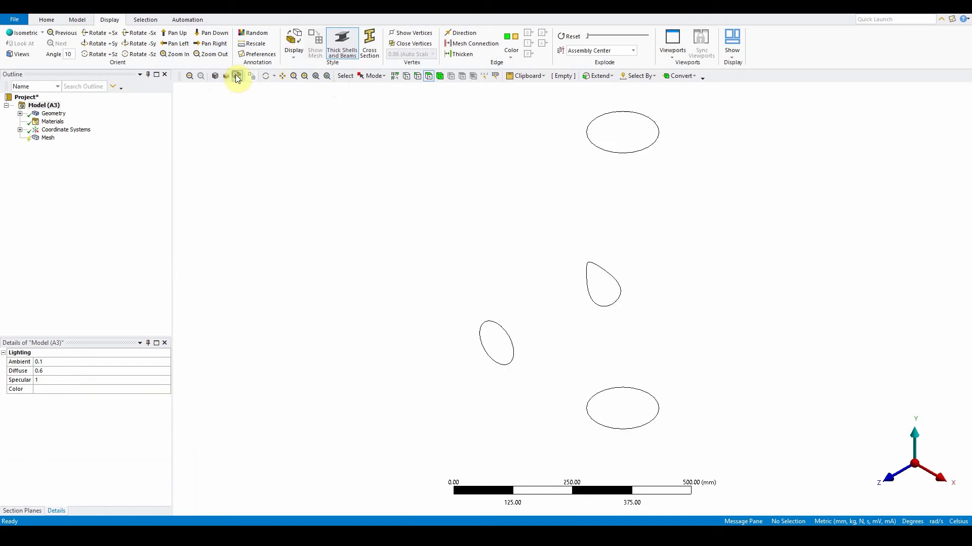
{"action": "left_click", "coordinate": [237, 76]}
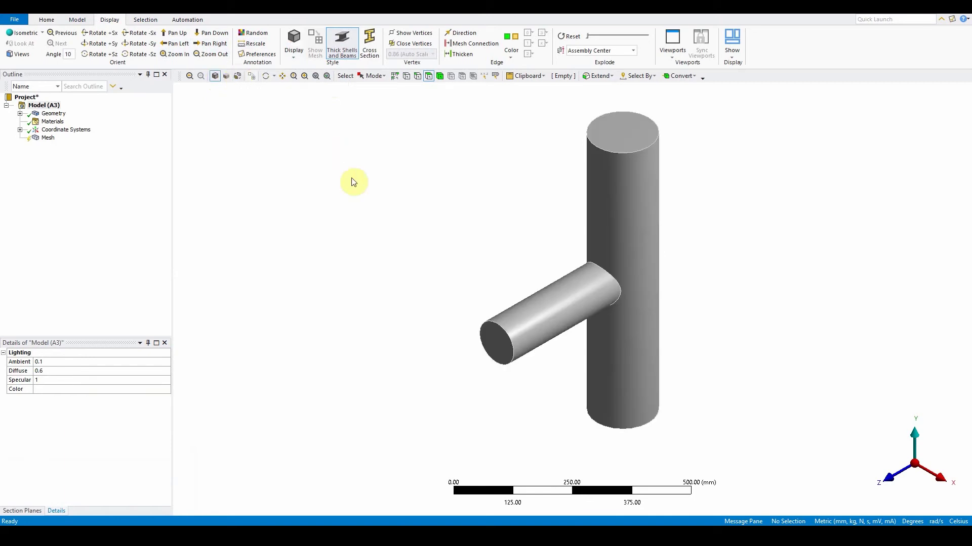
Set the unit system to Metric (m, kg, N, s, V, A).
{"action": "left_click", "coordinate": [47, 20]}
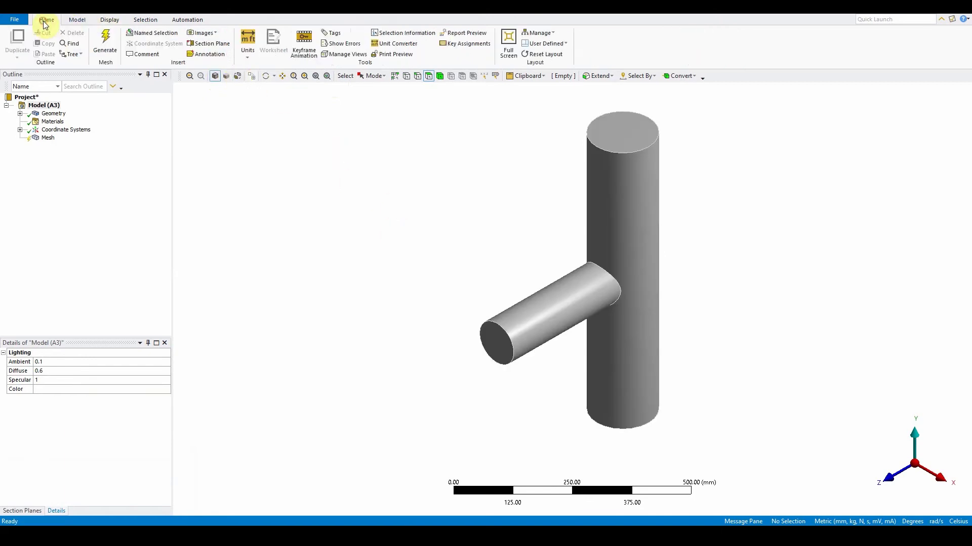
{"action": "left_click", "coordinate": [246, 43]}
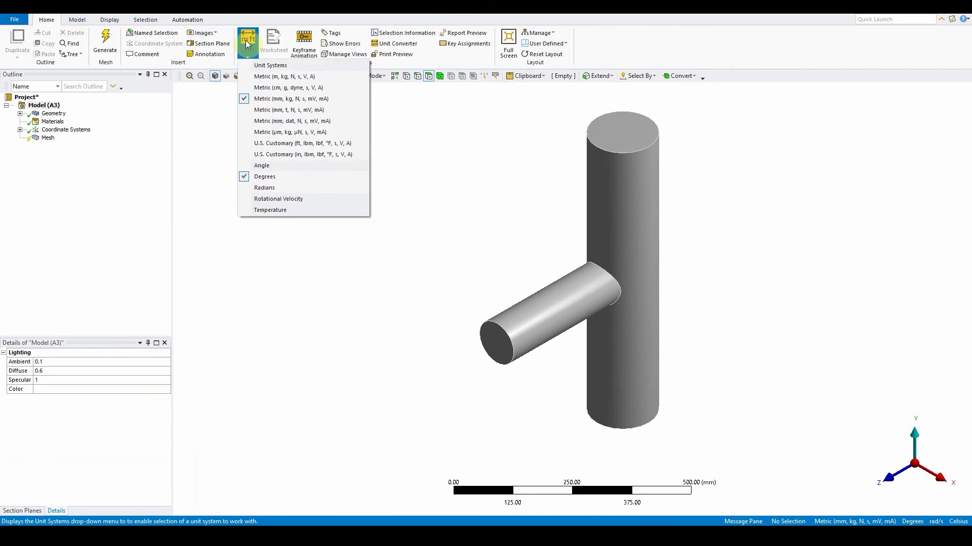
{"action": "left_click", "coordinate": [259, 76]}
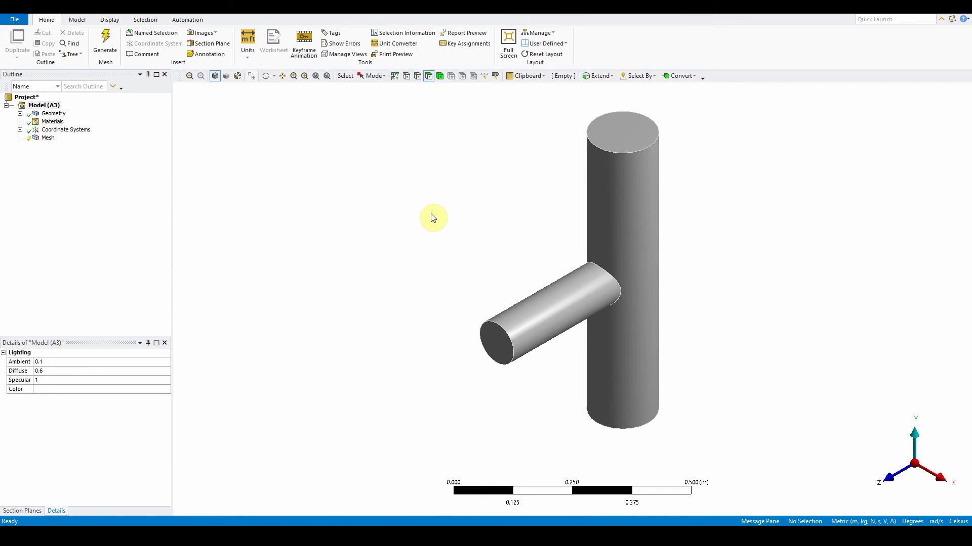
Generate a mesh of the pipe tee with the default settings and inspect it from several angles.
{"action": "right_click", "coordinate": [47, 138]}
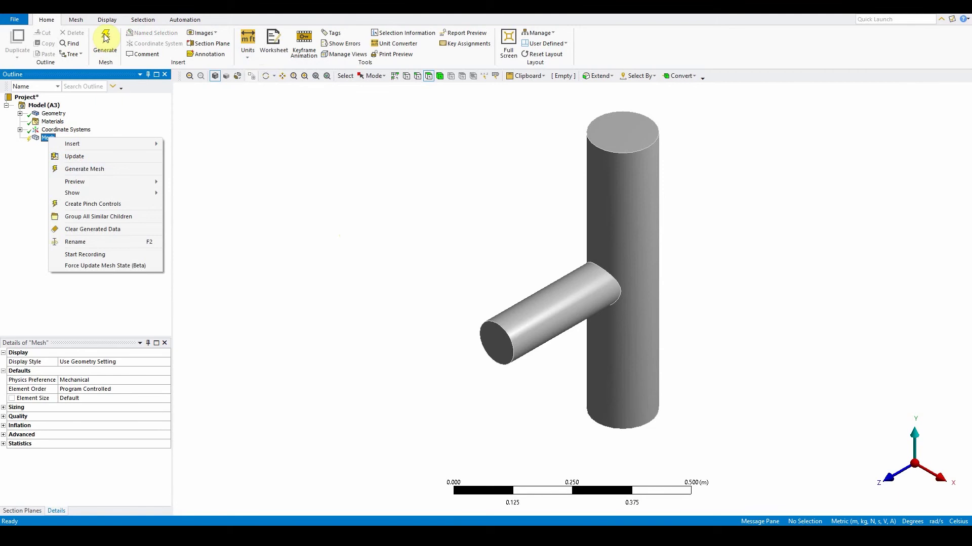
{"action": "left_click", "coordinate": [78, 169]}
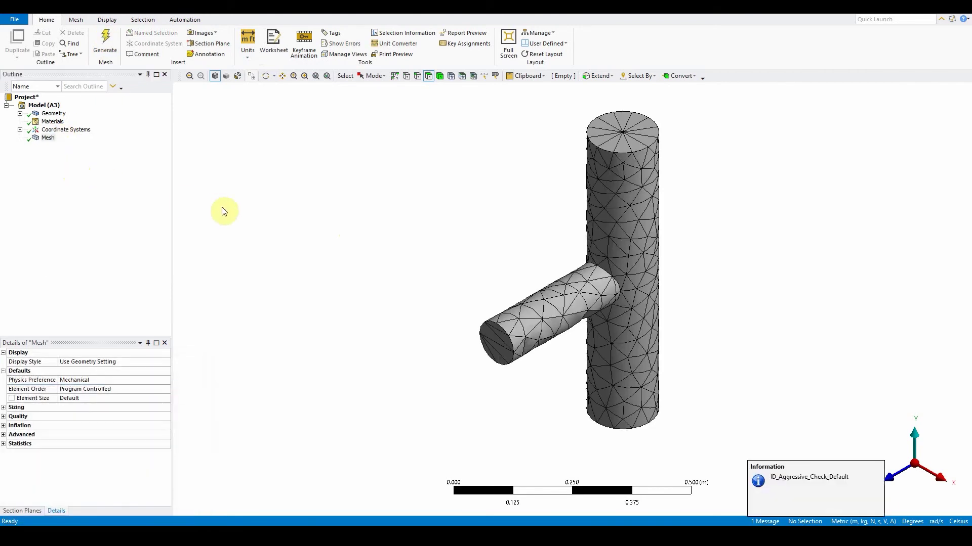
{"action": "middle_click_drag", "start_coordinate": [414, 253], "coordinate": [525, 244]}
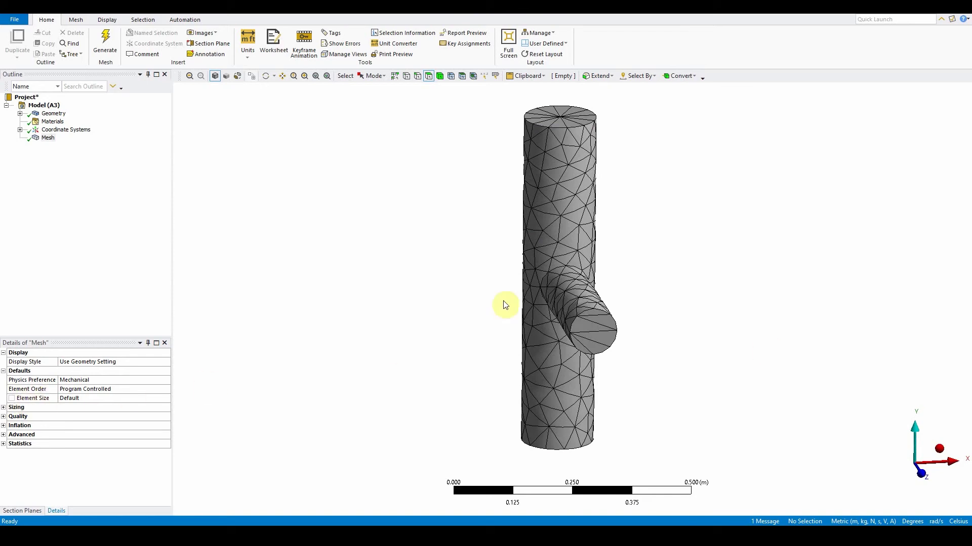
{"action": "middle_click_drag", "start_coordinate": [526, 296], "coordinate": [441, 310]}
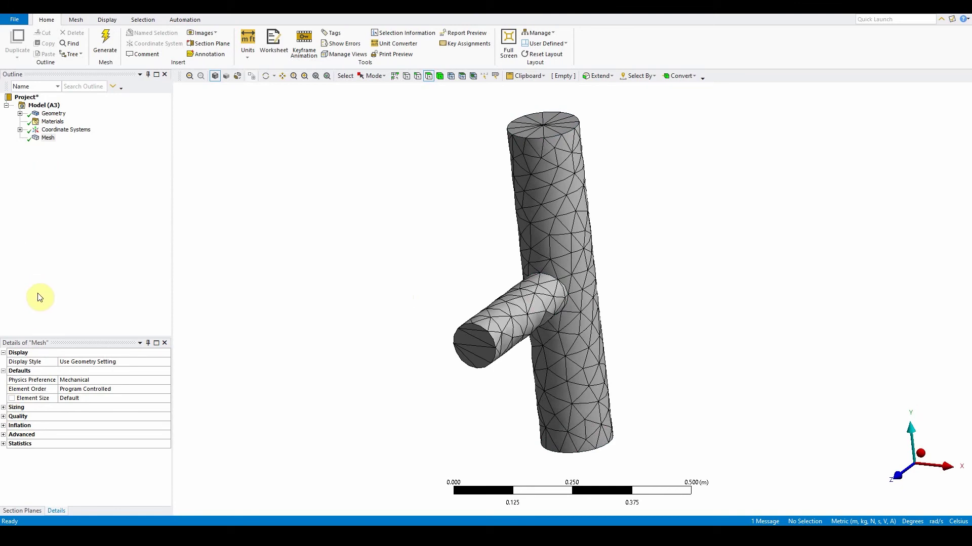
Expand the mesh's Sizing settings, set its Physics Preference to CFD, and regenerate the mesh.
{"action": "left_click", "coordinate": [3, 408]}
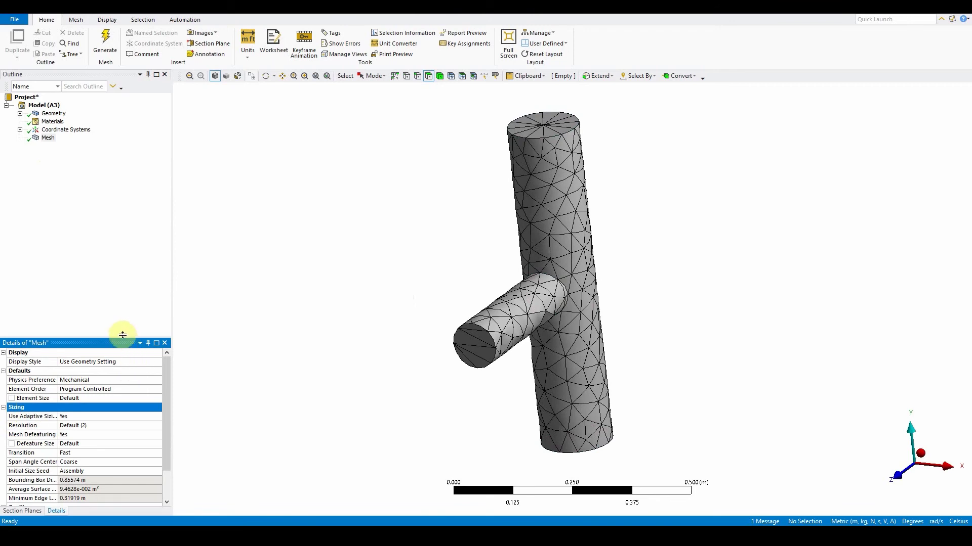
{"action": "left_click_drag", "start_coordinate": [123, 336], "coordinate": [121, 276]}
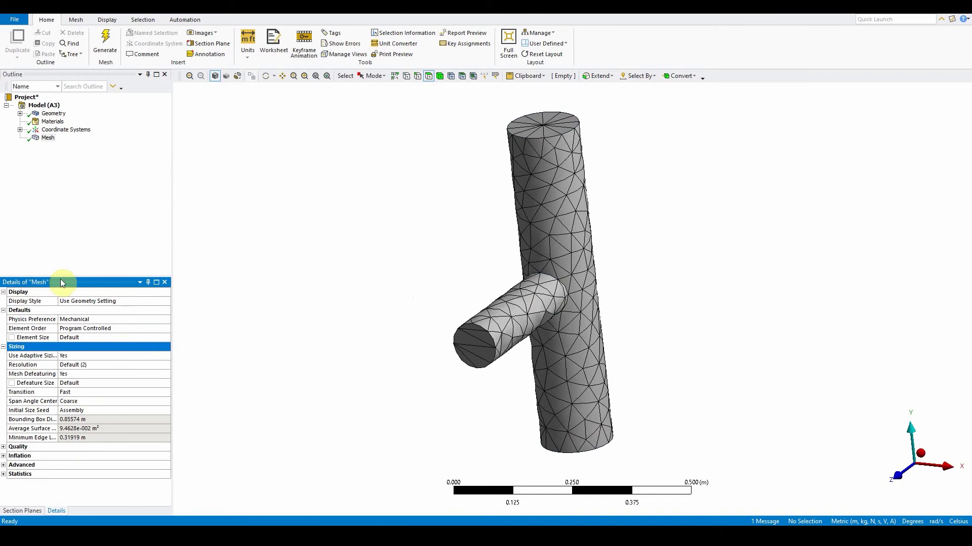
{"action": "left_click", "coordinate": [95, 320]}
{"action": "left_click", "coordinate": [166, 320]}
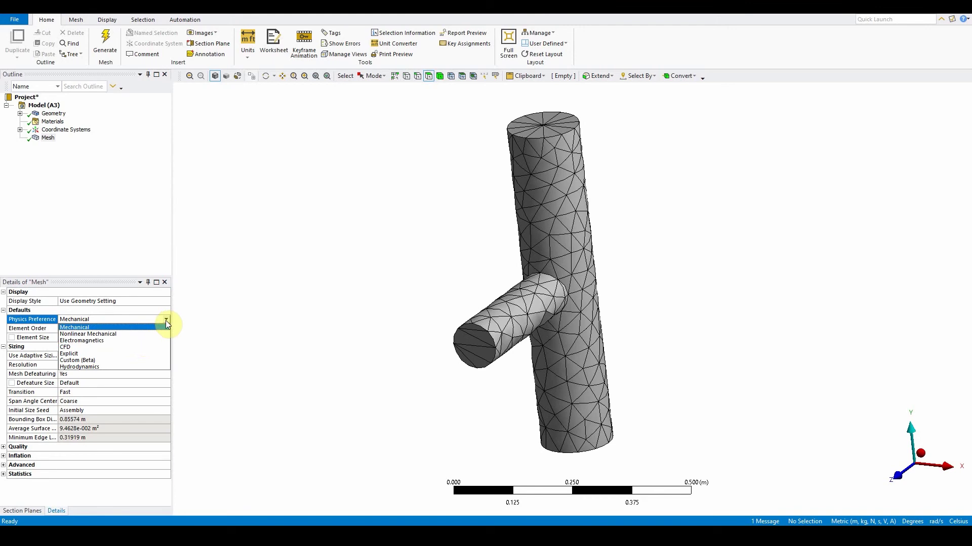
{"action": "left_click", "coordinate": [135, 347]}
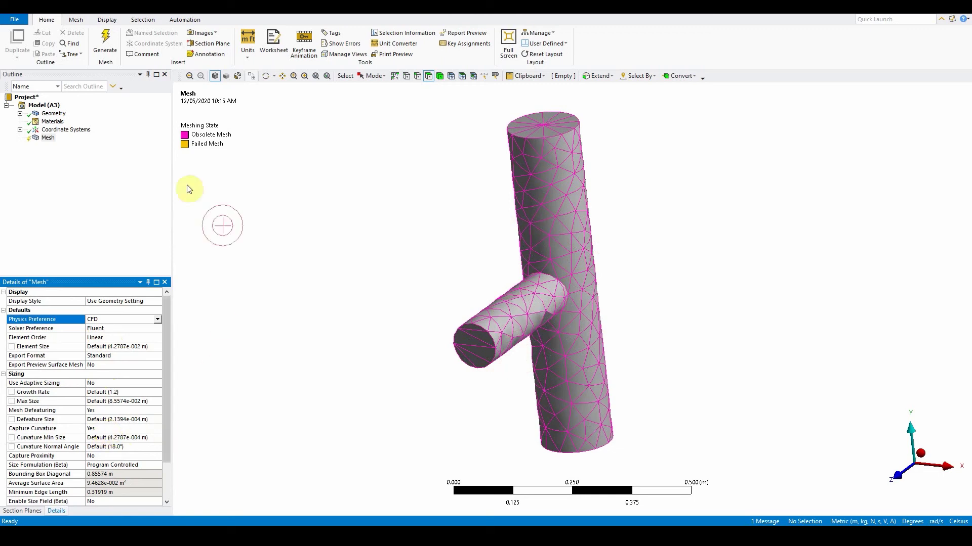
{"action": "left_click", "coordinate": [108, 45]}
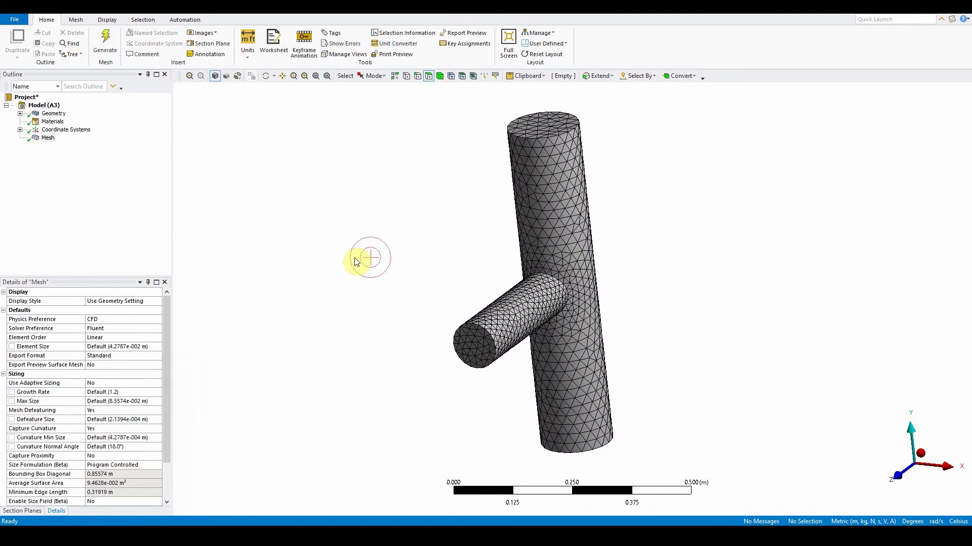
Create a named selection called Inlet-z from the end face of the branch pipe.
{"action": "middle_click_drag", "start_coordinate": [445, 285], "coordinate": [395, 302]}
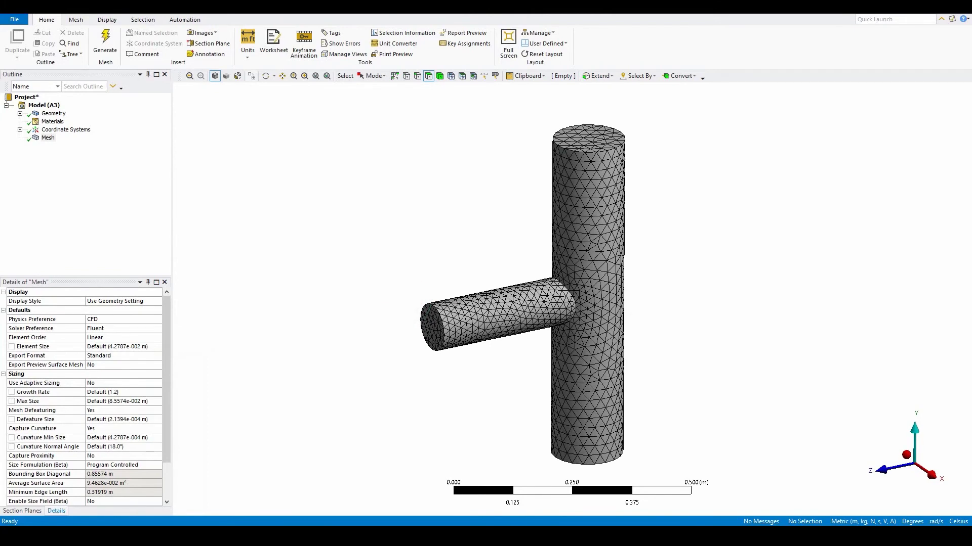
{"action": "middle_click_drag", "start_coordinate": [514, 326], "coordinate": [514, 326]}
{"action": "left_click", "coordinate": [432, 328]}
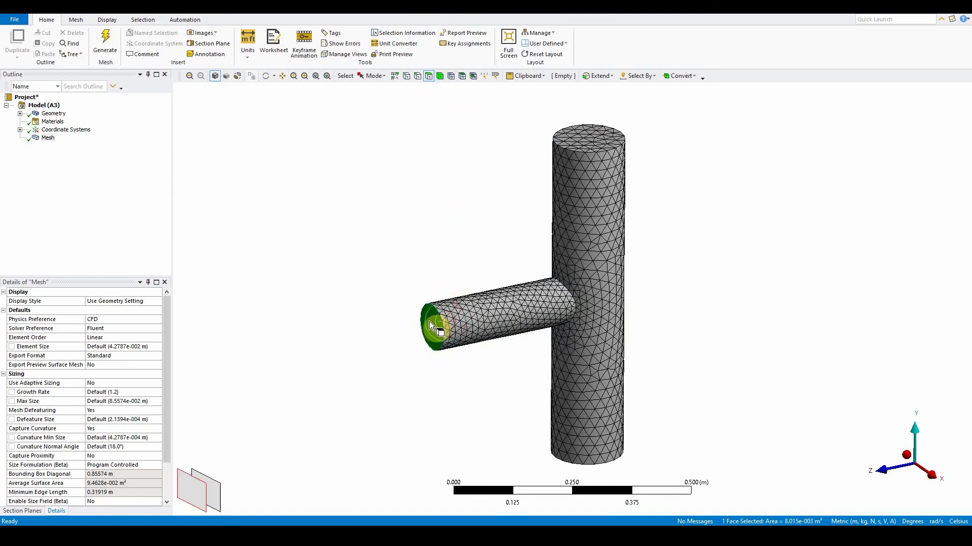
{"action": "right_click", "coordinate": [430, 323]}
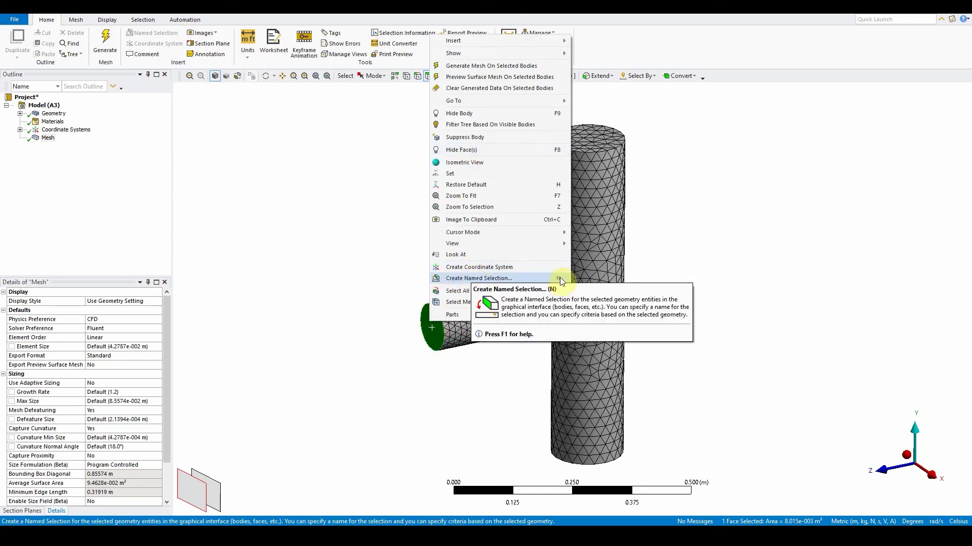
{"action": "left_click", "coordinate": [401, 282]}
{"action": "left_click", "coordinate": [431, 322]}
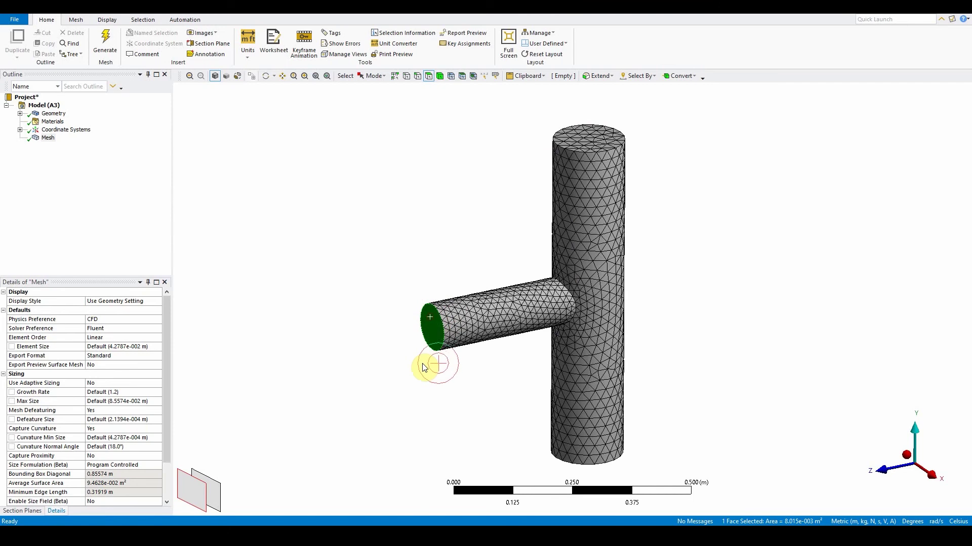
{"action": "key", "text": "n"}
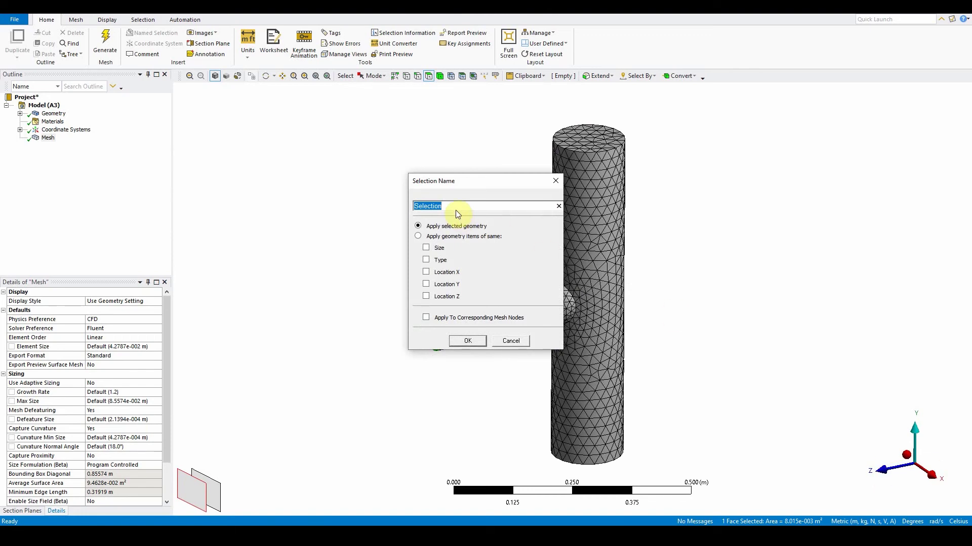
{"action": "type", "text": "Inlet-z"}
{"action": "left_click", "coordinate": [467, 341]}
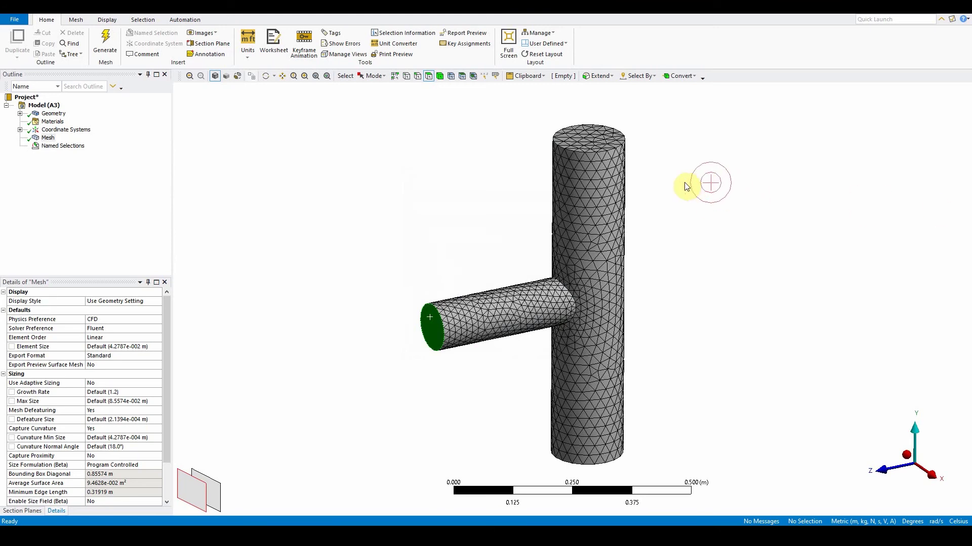
Create a named selection called outlet from the top end face of the vertical main pipe.
{"action": "left_click", "coordinate": [590, 136]}
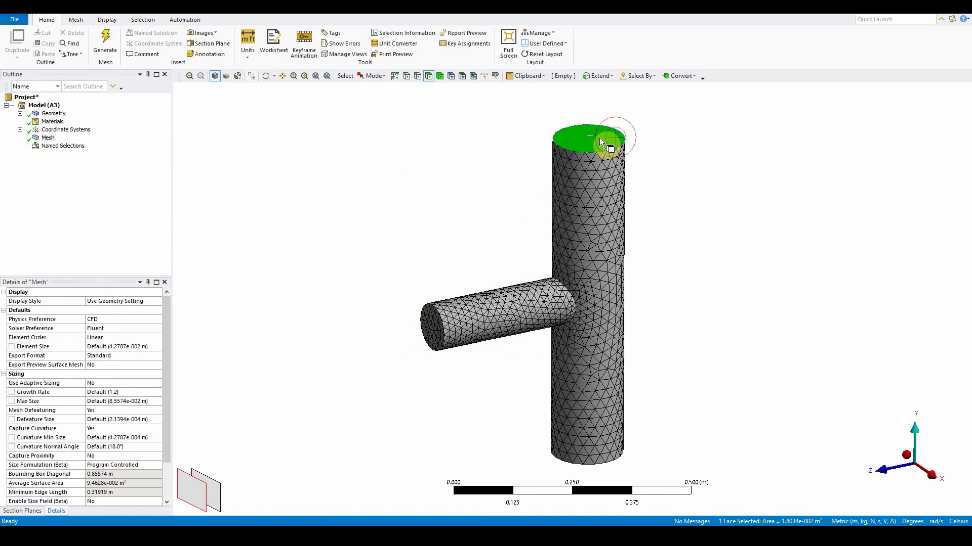
{"action": "type", "text": "n"}
{"action": "type", "text": "Inl"}
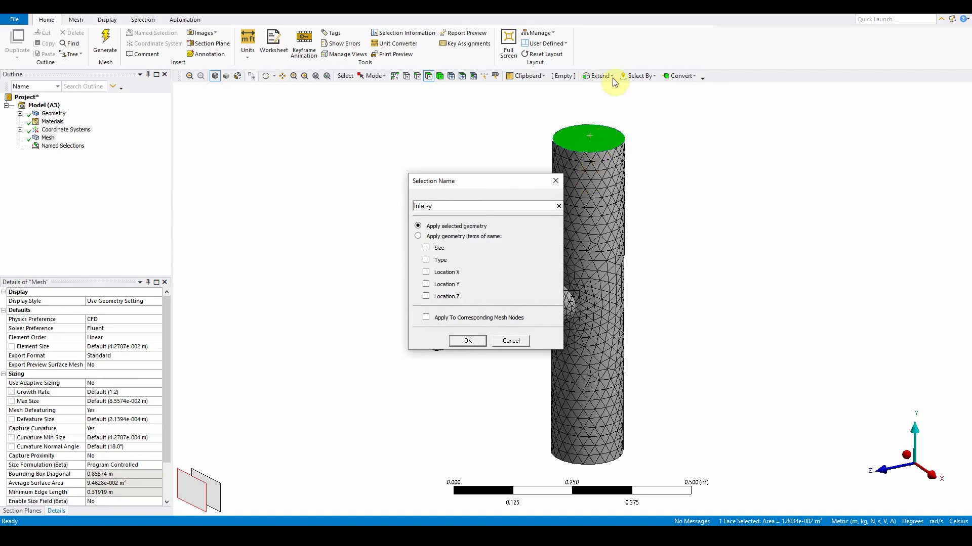
{"action": "left_click_drag", "start_coordinate": [445, 205], "coordinate": [385, 215]}
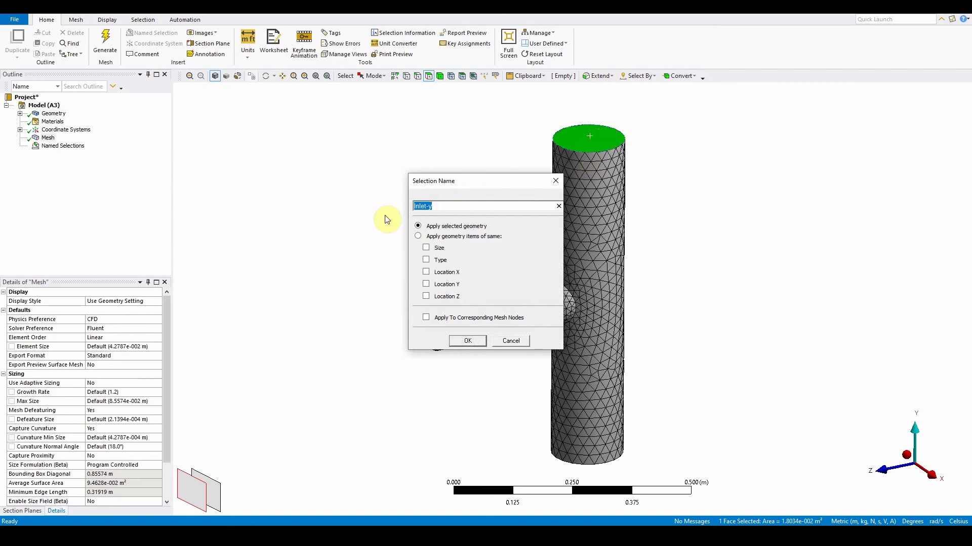
{"action": "type", "text": "outlet"}
{"action": "left_click", "coordinate": [470, 342]}
Create a named selection called inlet-y from the bottom end face of the vertical main pipe.
{"action": "middle_click_drag", "start_coordinate": [582, 364], "coordinate": [630, 329]}
{"action": "left_click", "coordinate": [603, 466]}
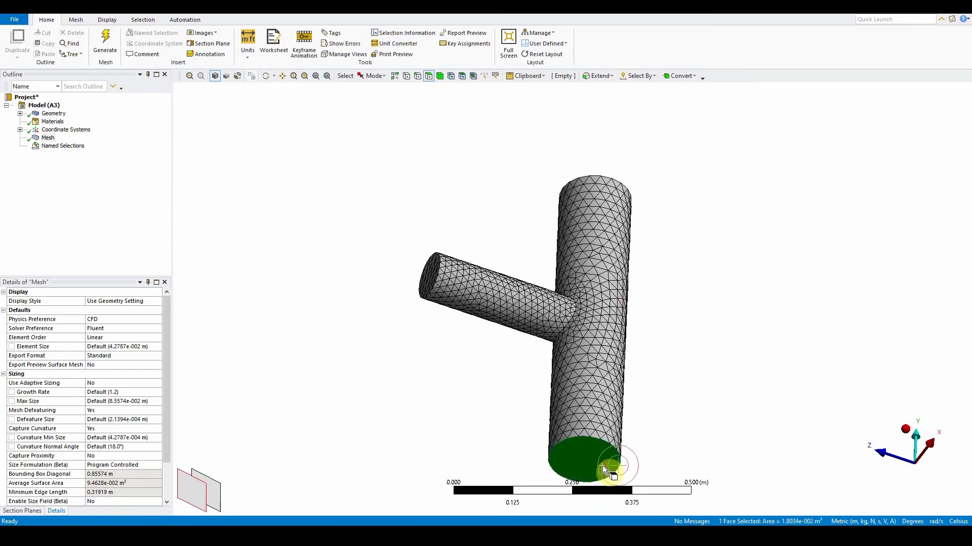
{"action": "key", "text": "F6"}
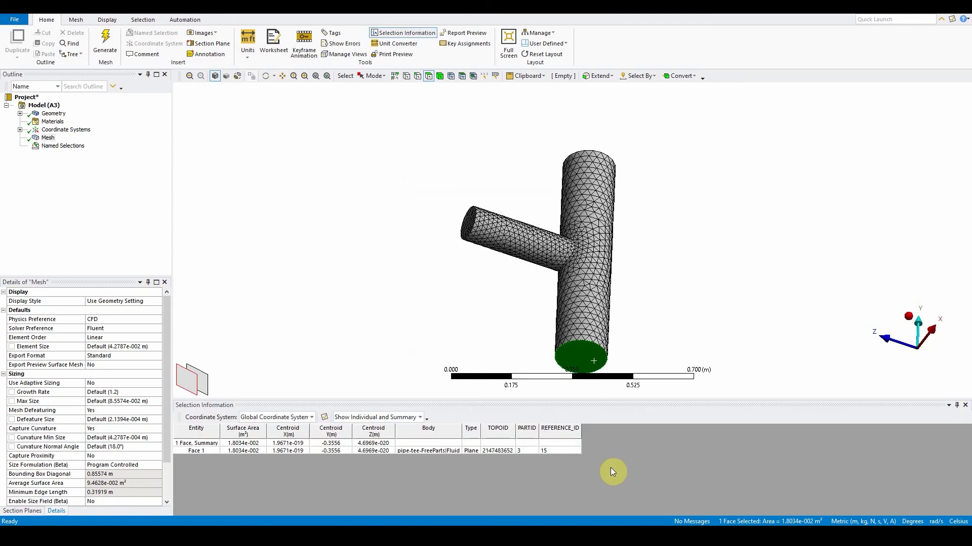
{"action": "key", "text": "n"}
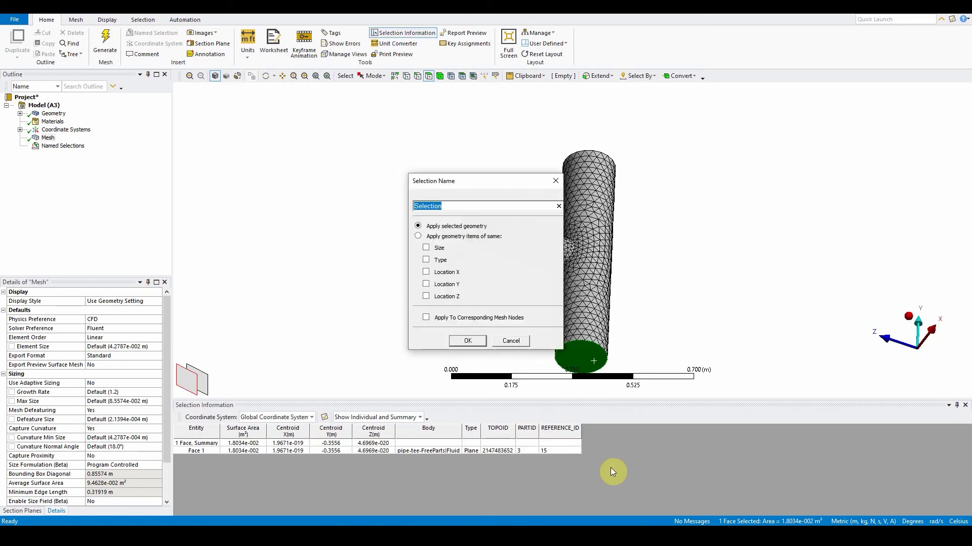
{"action": "type", "text": "inlet-y"}
{"action": "left_click", "coordinate": [457, 341]}
Review the Inlet-z, outlet and inlet-y named selections one by one and check their faces on the pipe tee.
{"action": "middle_click_drag", "start_coordinate": [590, 282], "coordinate": [577, 327]}
{"action": "left_click", "coordinate": [20, 146]}
{"action": "left_click", "coordinate": [57, 154]}
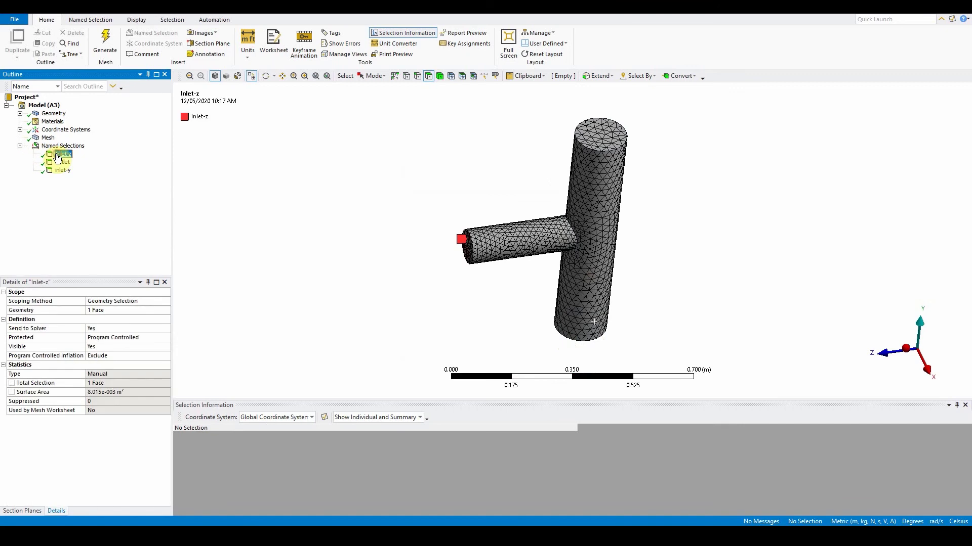
{"action": "left_click", "coordinate": [58, 162]}
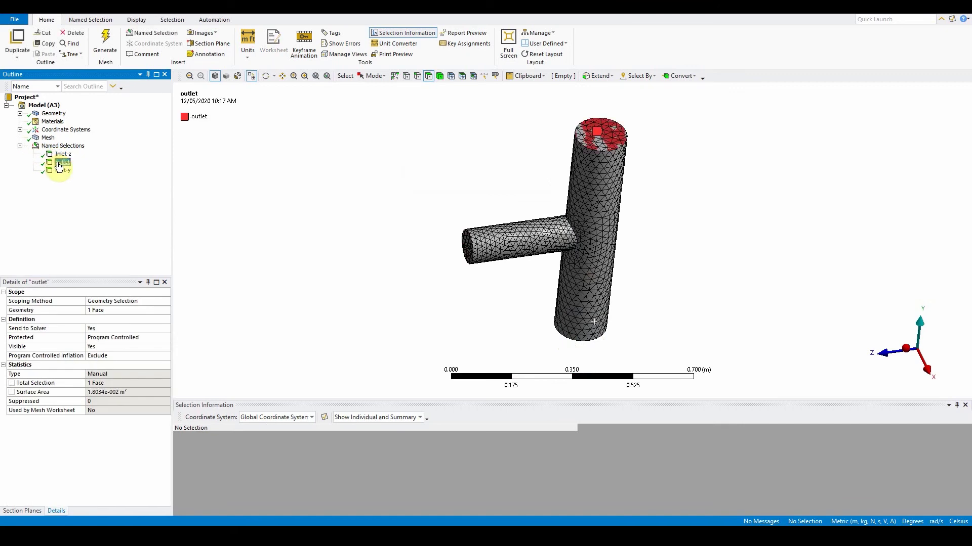
{"action": "left_click", "coordinate": [62, 170]}
{"action": "middle_click_drag", "start_coordinate": [418, 303], "coordinate": [376, 253]}
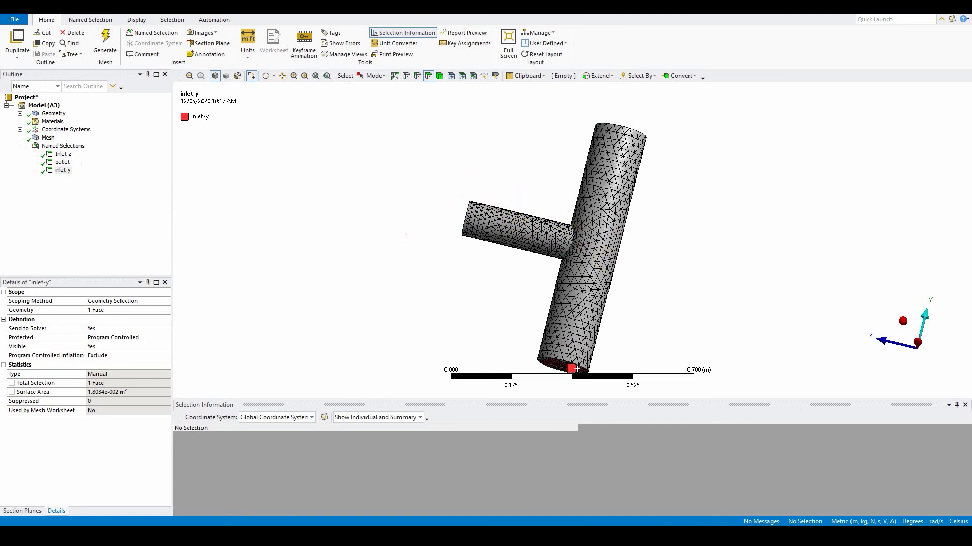
{"action": "middle_click_drag", "start_coordinate": [733, 239], "coordinate": [645, 270]}
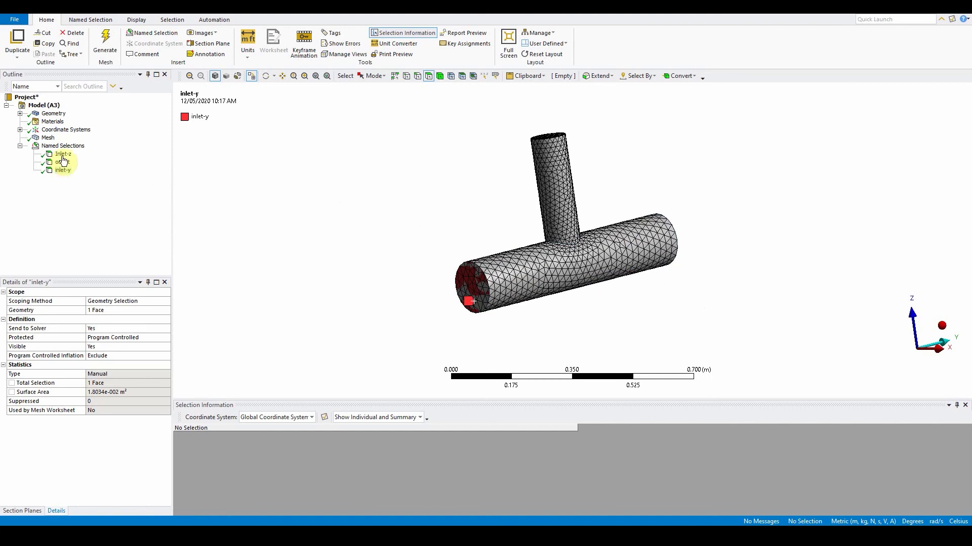
Expand the mesh's Inflation settings, set Use Automatic Inflation to Program Controlled, and regenerate the mesh.
{"action": "left_click", "coordinate": [48, 139]}
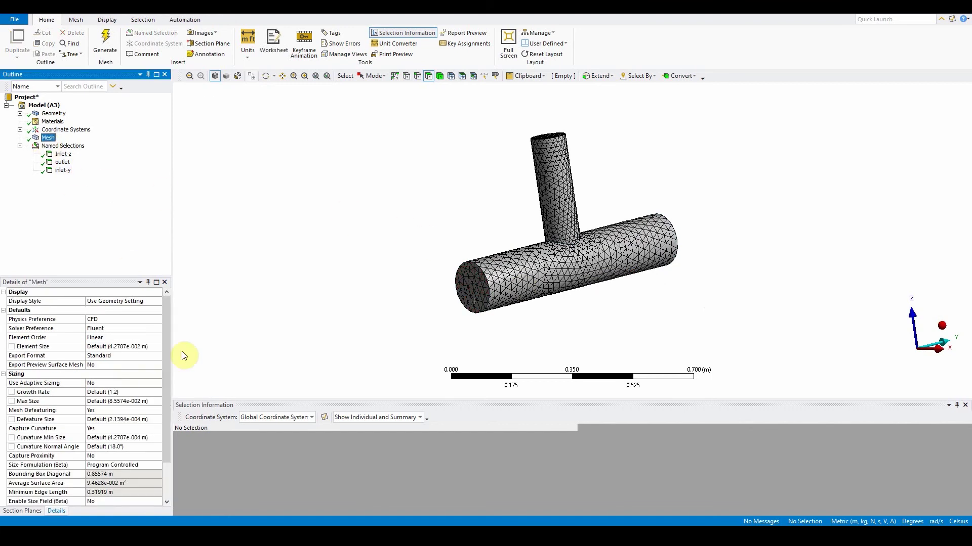
{"action": "left_click_drag", "start_coordinate": [167, 348], "coordinate": [168, 399]}
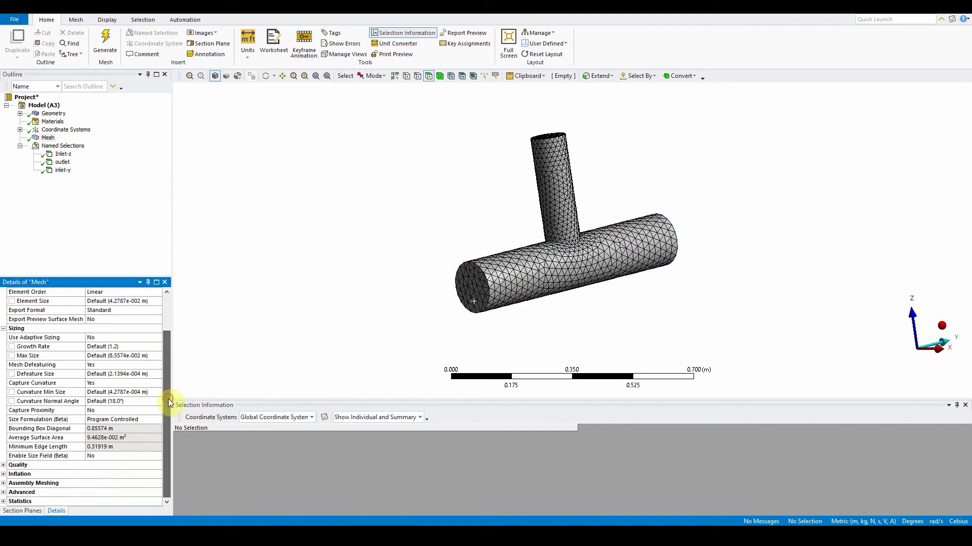
{"action": "left_click", "coordinate": [3, 475]}
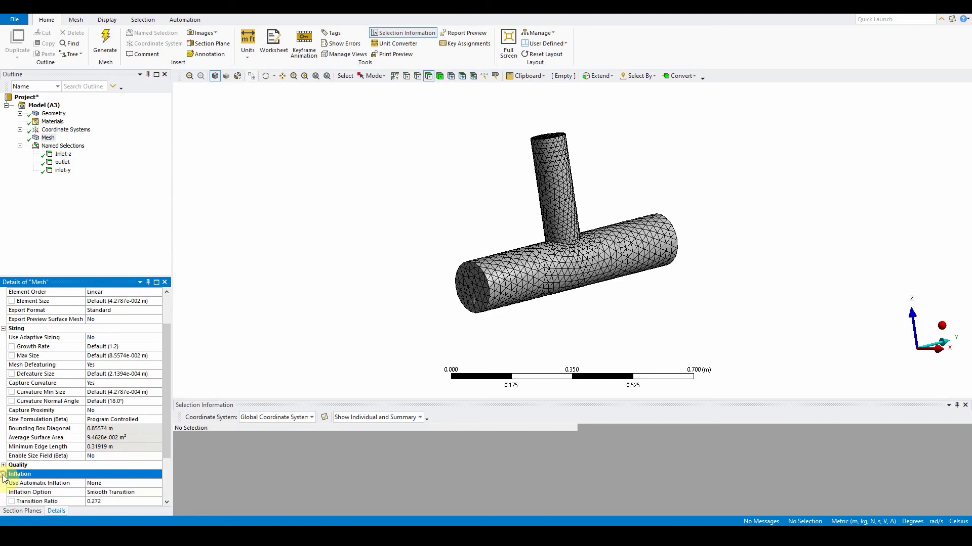
{"action": "left_click", "coordinate": [4, 329]}
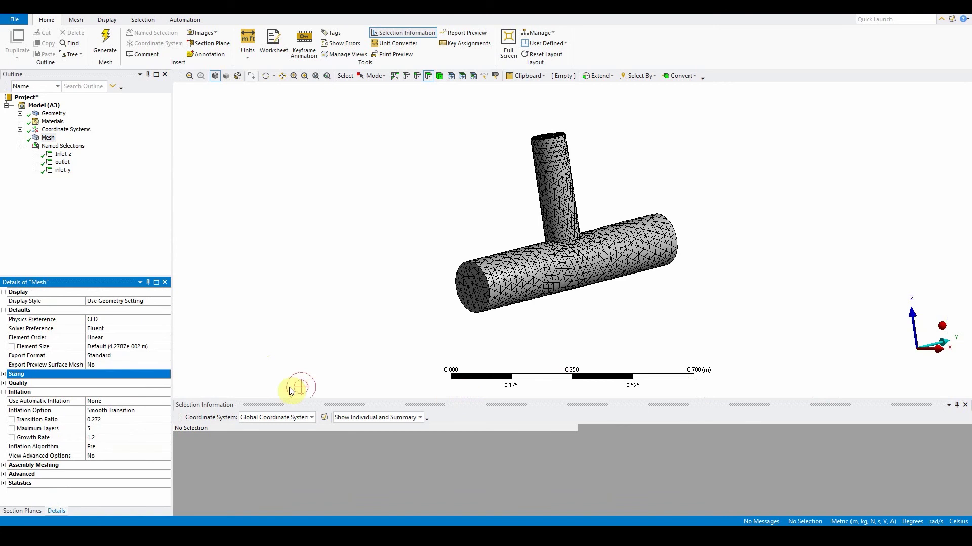
{"action": "left_click", "coordinate": [125, 402]}
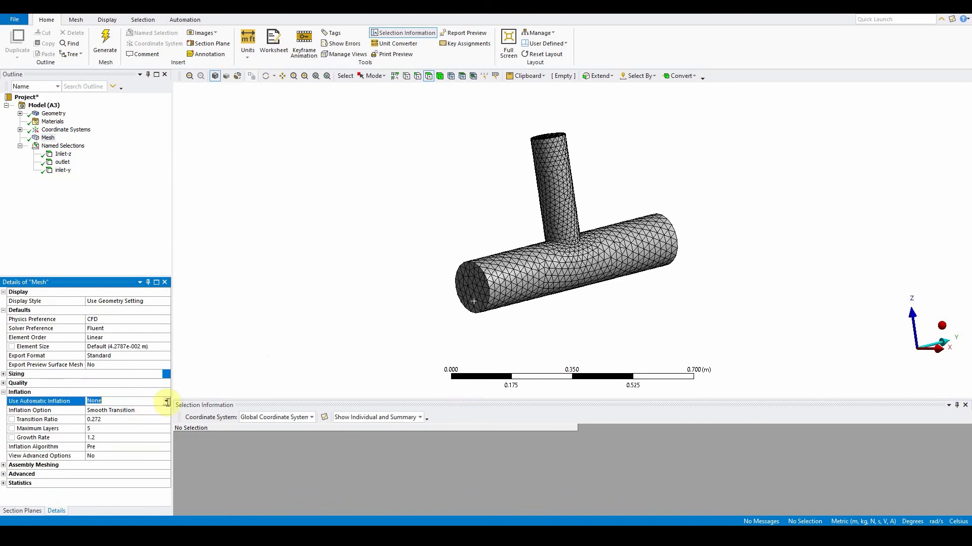
{"action": "left_click", "coordinate": [166, 402]}
{"action": "left_click", "coordinate": [160, 416]}
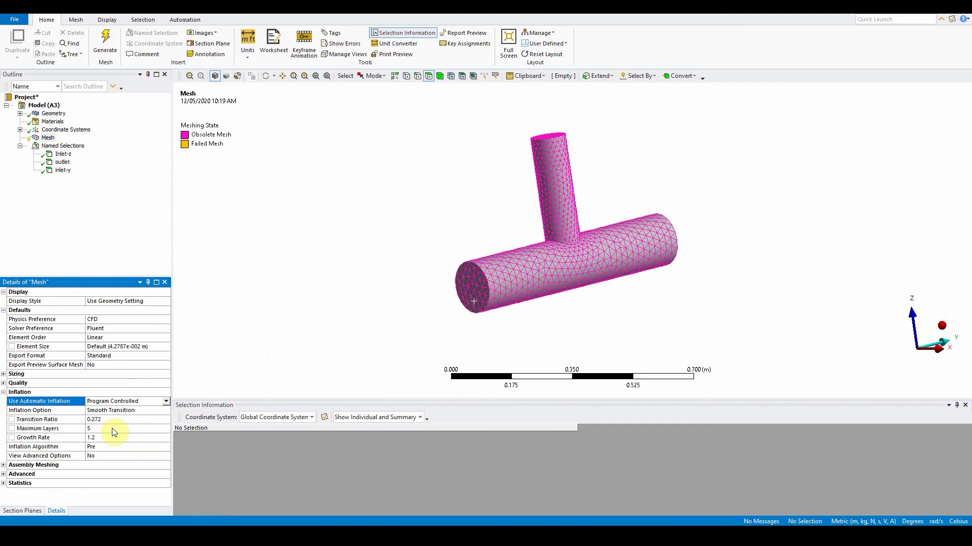
{"action": "left_click", "coordinate": [105, 41]}
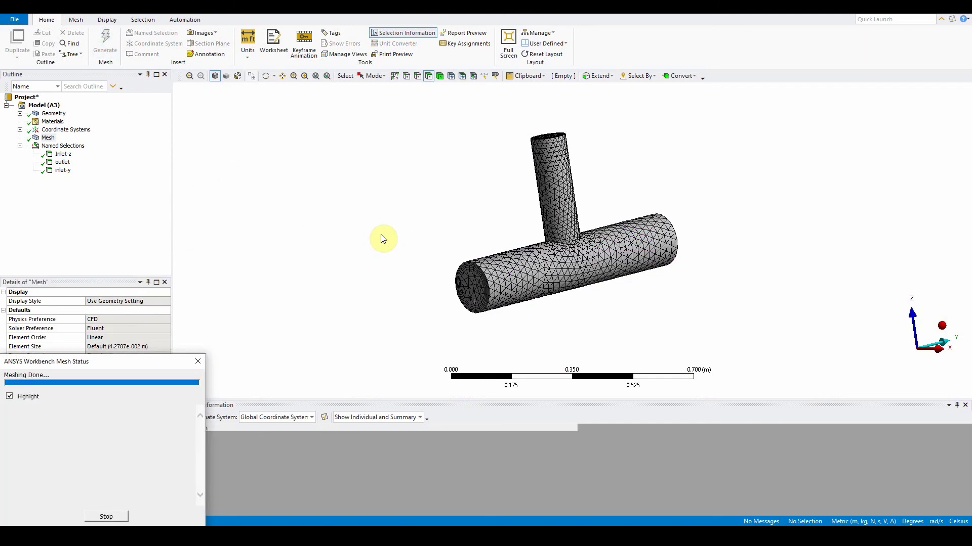
Examine the inflation layers on the end face of the main pipe up close.
{"action": "middle_click_drag", "start_coordinate": [384, 245], "coordinate": [461, 235]}
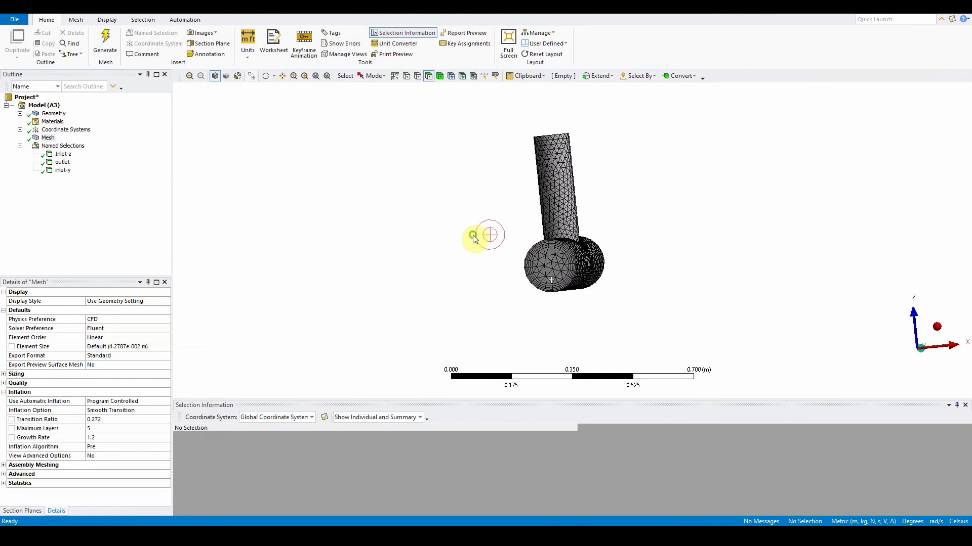
{"action": "scroll", "coordinate": [532, 282], "scroll_direction": "up", "scroll_amount": 5}
{"action": "scroll", "coordinate": [531, 281], "scroll_direction": "up", "scroll_amount": 1}
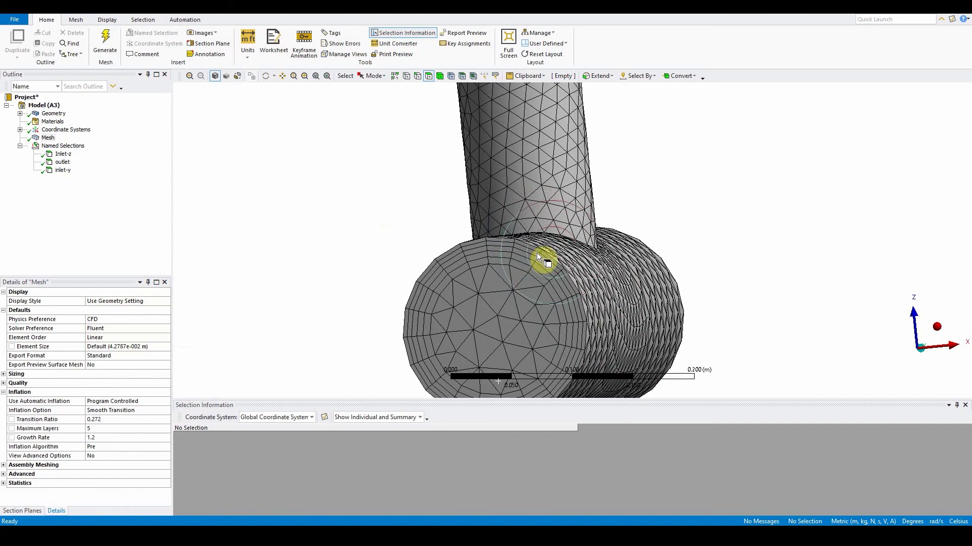
{"action": "scroll", "coordinate": [545, 311], "scroll_direction": "down", "scroll_amount": 3}
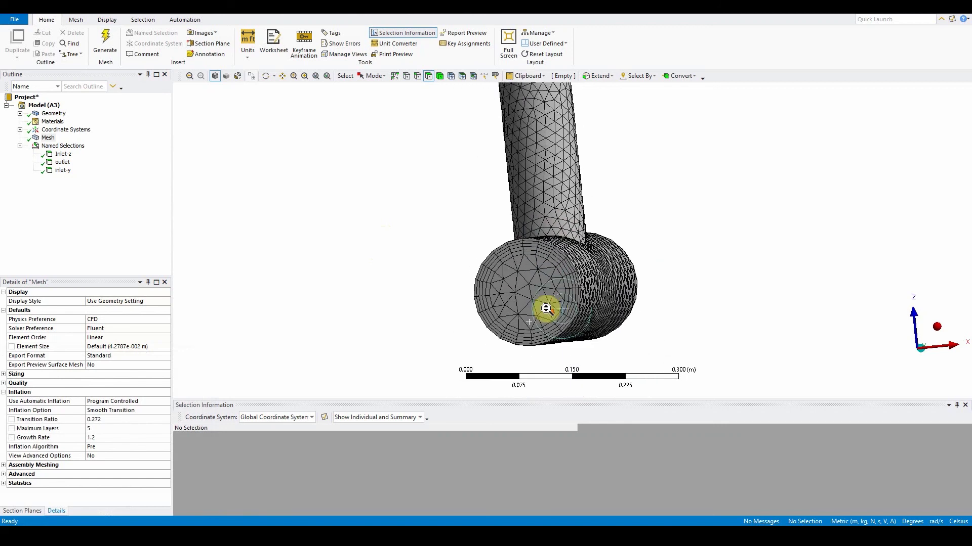
{"action": "mouse_move", "coordinate": [545, 307]}
{"action": "middle_mouse_down"}
{"action": "mouse_move", "coordinate": [546, 206]}
{"action": "mouse_move", "coordinate": [559, 278]}
{"action": "mouse_move", "coordinate": [570, 282]}
{"action": "mouse_move", "coordinate": [567, 247]}
{"action": "mouse_move", "coordinate": [471, 304]}
{"action": "mouse_move", "coordinate": [444, 348]}
{"action": "mouse_move", "coordinate": [561, 223]}
{"action": "mouse_move", "coordinate": [601, 210]}
{"action": "middle_mouse_up"}
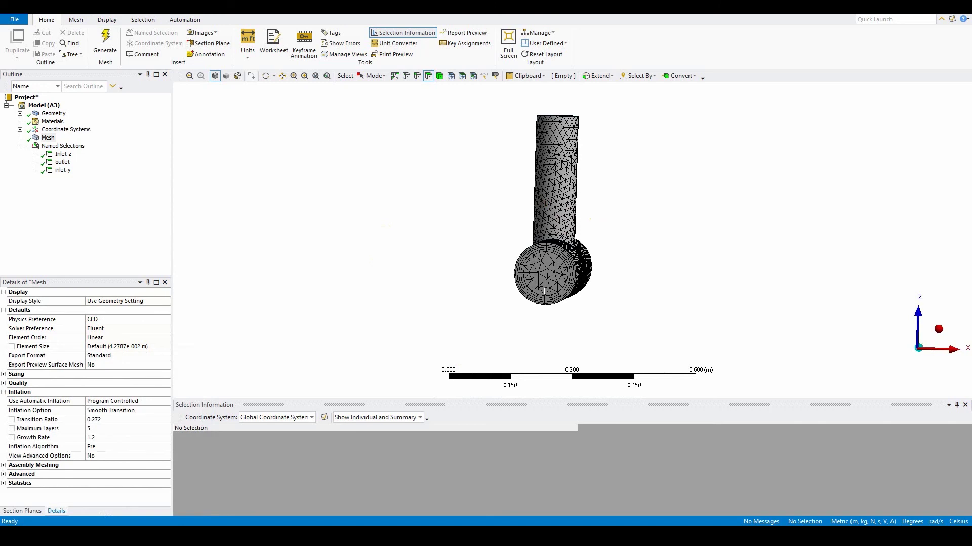
View the tee along the Z axis and cut it with a vertical section plane through the middle of the main pipe.
{"action": "middle_click_drag", "start_coordinate": [936, 324], "coordinate": [879, 375]}
{"action": "left_click", "coordinate": [906, 347]}
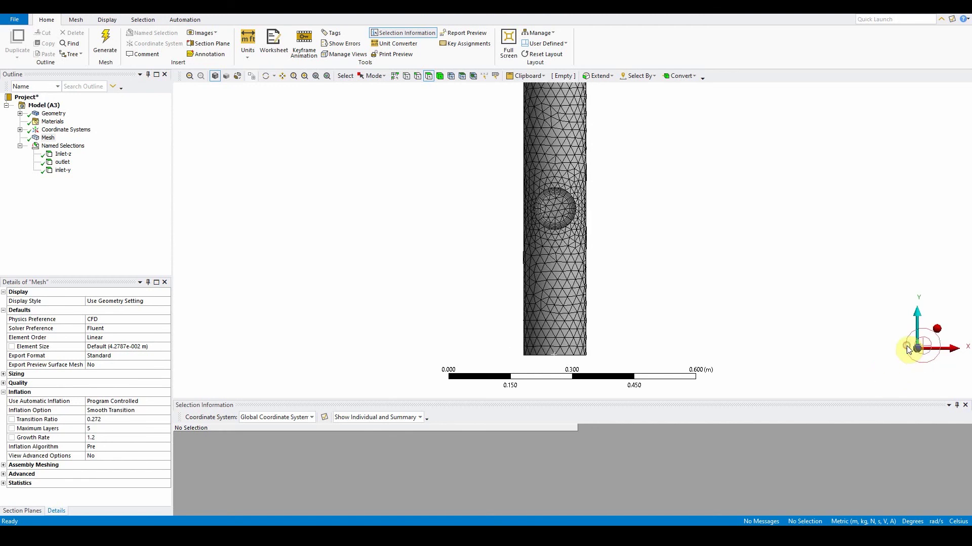
{"action": "scroll", "coordinate": [771, 280], "scroll_direction": "down", "scroll_amount": 1}
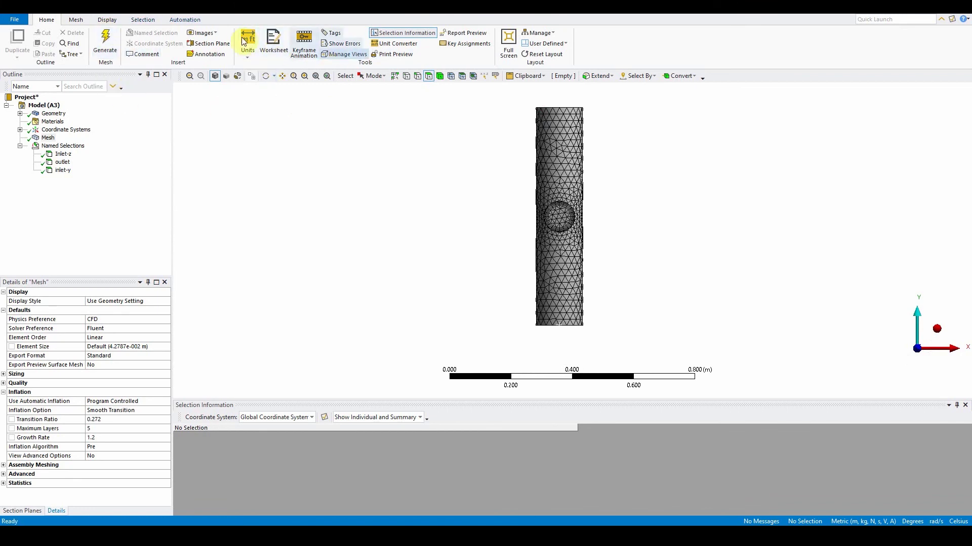
{"action": "left_click", "coordinate": [320, 99]}
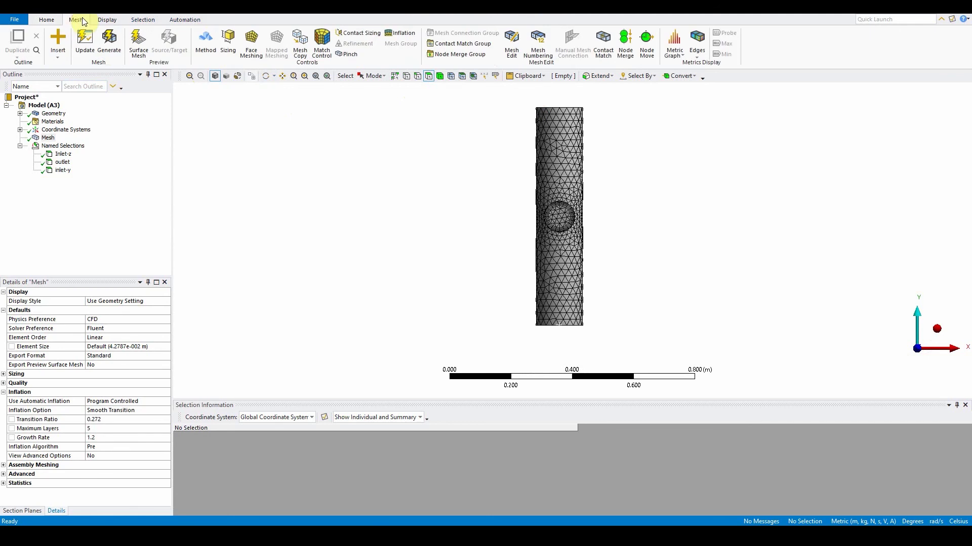
{"action": "left_click", "coordinate": [103, 20]}
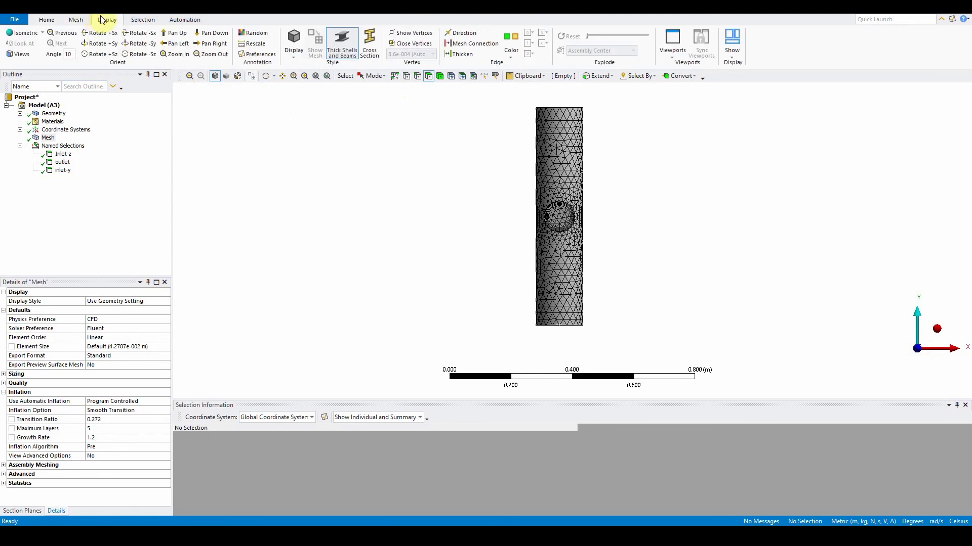
{"action": "left_click", "coordinate": [46, 20]}
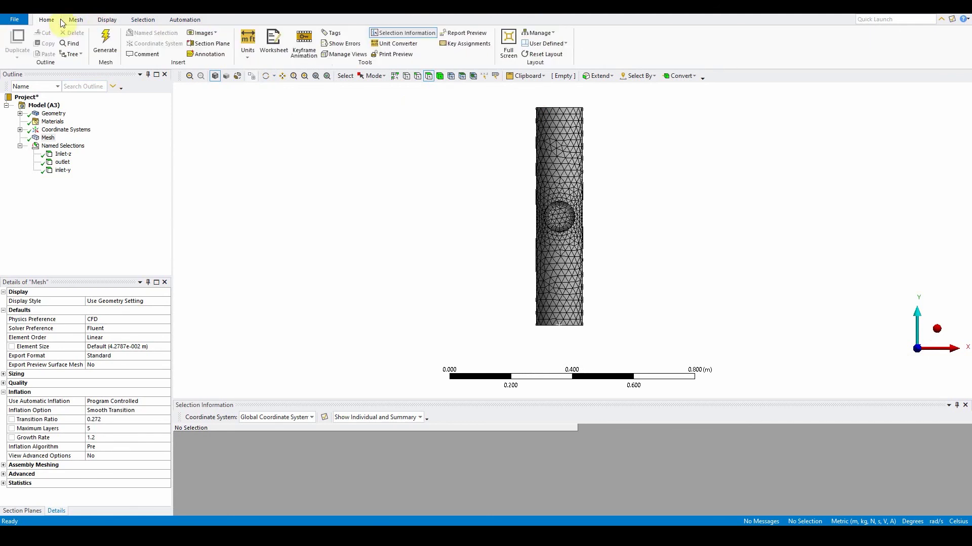
{"action": "left_click", "coordinate": [202, 46]}
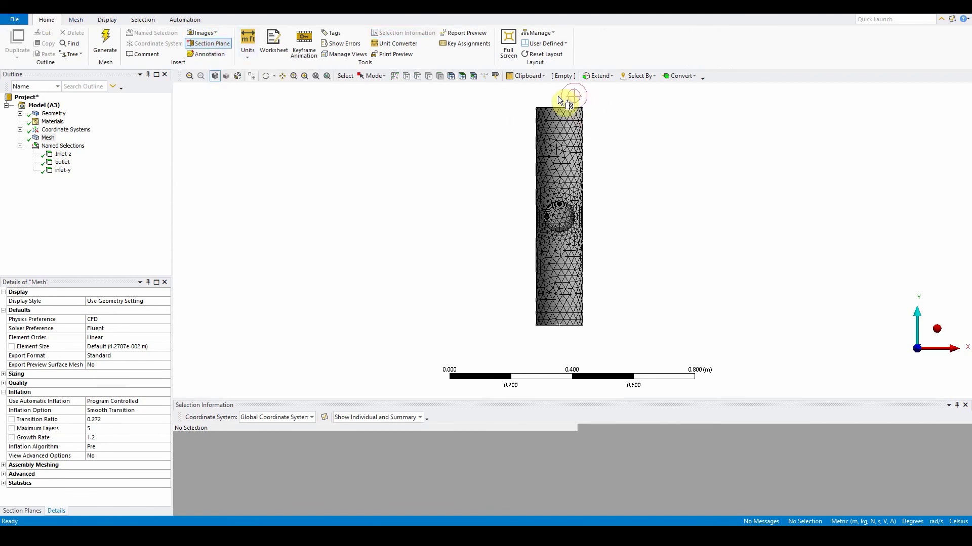
{"action": "left_click_drag", "start_coordinate": [560, 93], "coordinate": [561, 345]}
Inspect the sectioned mesh, including the wall inflation layers around the junction of the branch and main pipe.
{"action": "mouse_move", "coordinate": [652, 268]}
{"action": "left_mouse_down"}
{"action": "mouse_move", "coordinate": [607, 282]}
{"action": "mouse_move", "coordinate": [484, 277]}
{"action": "left_mouse_up"}
{"action": "left_click", "coordinate": [644, 256]}
{"action": "scroll", "coordinate": [607, 249], "scroll_direction": "up", "scroll_amount": 5}
{"action": "scroll", "coordinate": [607, 250], "scroll_direction": "up", "scroll_amount": 2}
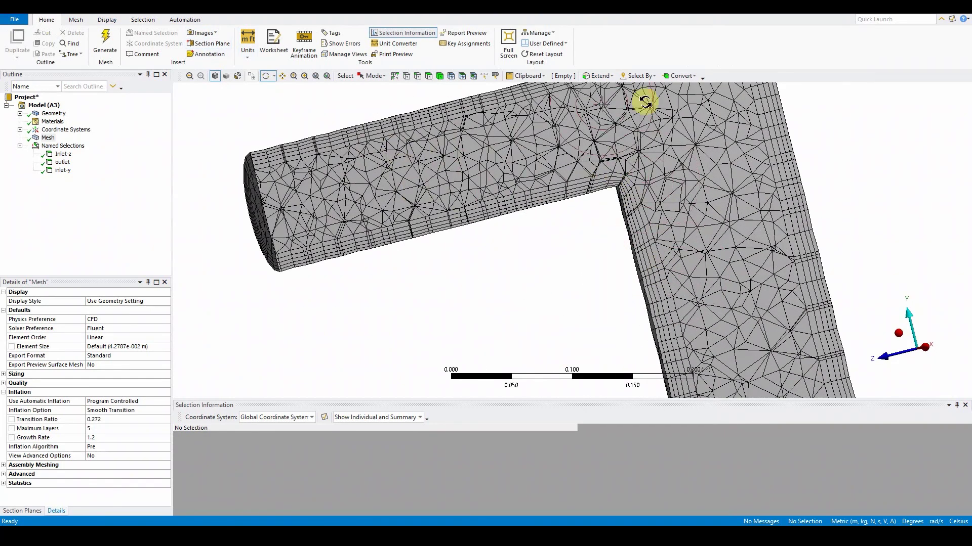
{"action": "scroll", "coordinate": [761, 206], "scroll_direction": "down", "scroll_amount": 4}
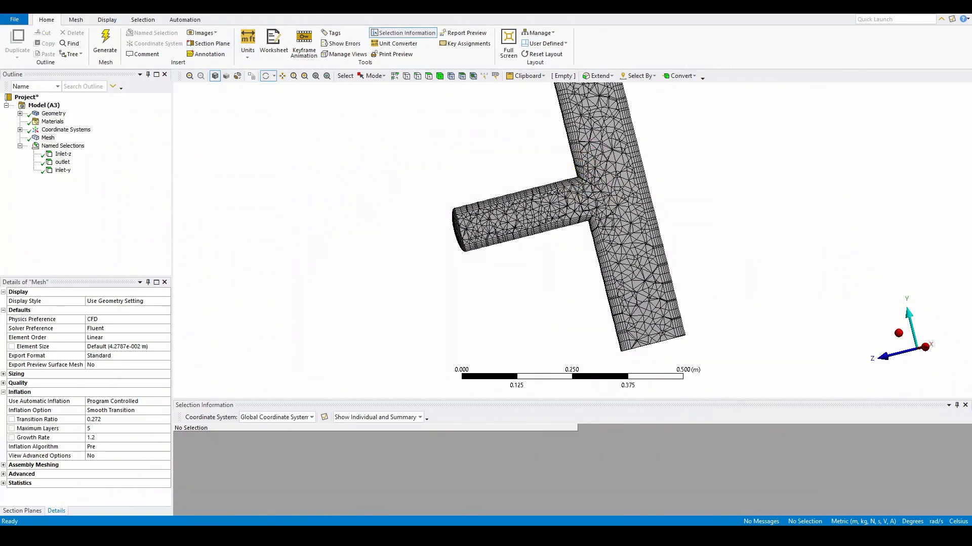
{"action": "left_click_drag", "start_coordinate": [705, 193], "coordinate": [682, 170]}
{"action": "scroll", "coordinate": [682, 170], "scroll_direction": "down", "scroll_amount": 2}
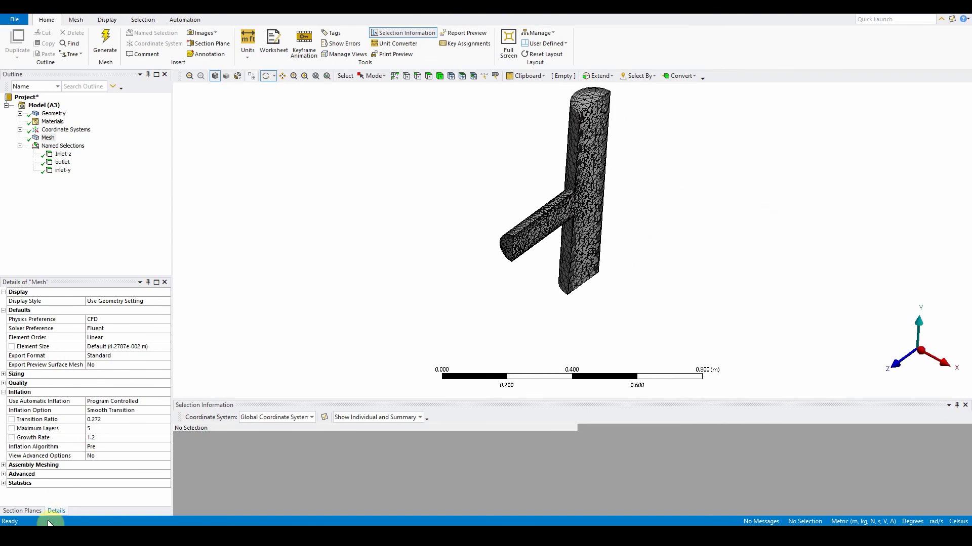
Edit the section plane, shift it slightly through the pipe, and show whole elements along the cut.
{"action": "left_click", "coordinate": [34, 511]}
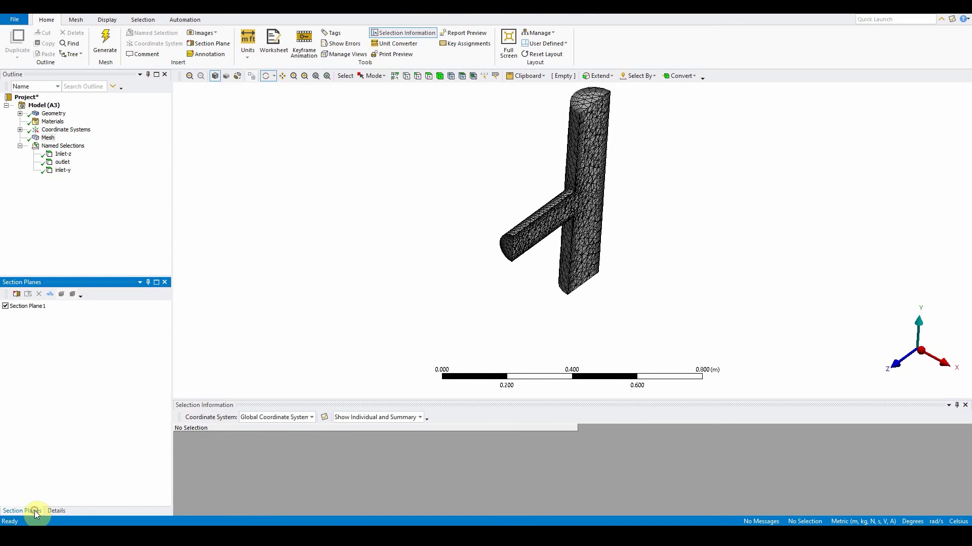
{"action": "left_click", "coordinate": [30, 307]}
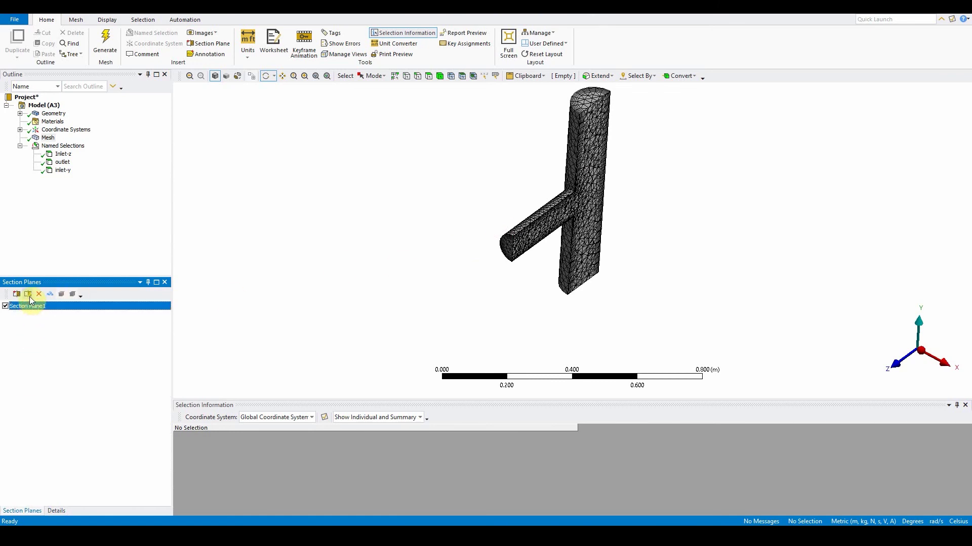
{"action": "left_click", "coordinate": [29, 295]}
{"action": "mouse_move", "coordinate": [558, 221]}
{"action": "left_mouse_down"}
{"action": "mouse_move", "coordinate": [536, 211]}
{"action": "mouse_move", "coordinate": [560, 227]}
{"action": "mouse_move", "coordinate": [550, 220]}
{"action": "left_mouse_up"}
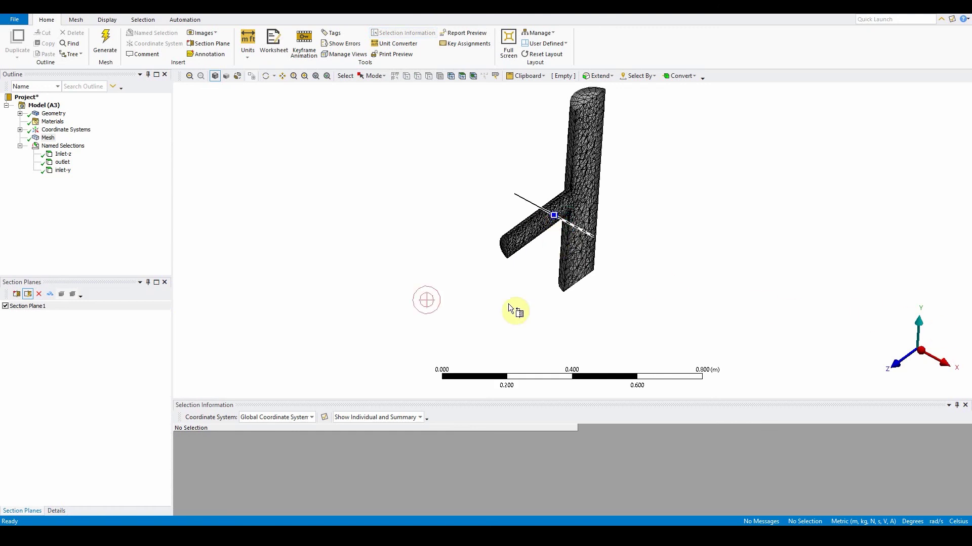
{"action": "left_click", "coordinate": [50, 294]}
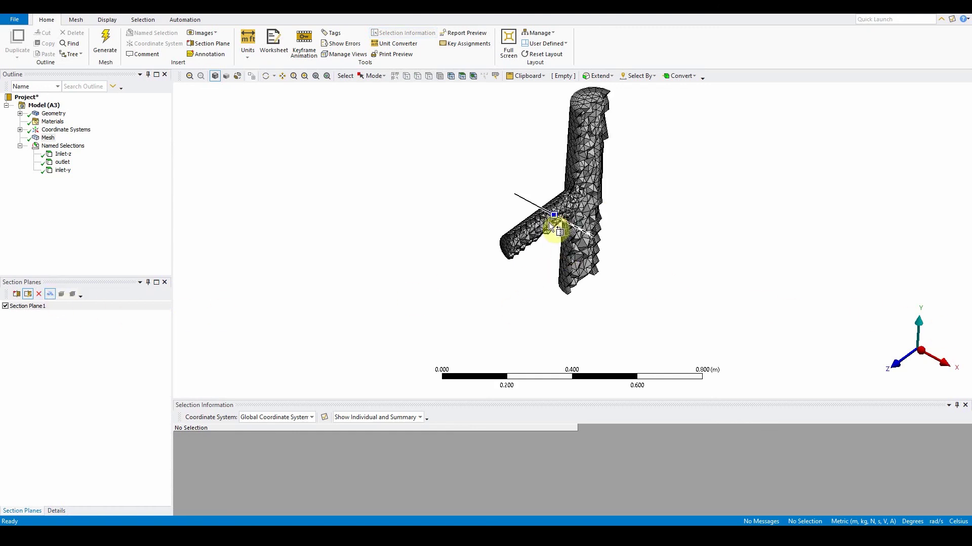
{"action": "left_click_drag", "start_coordinate": [557, 225], "coordinate": [552, 216]}
{"action": "middle_click_drag", "start_coordinate": [627, 247], "coordinate": [553, 228]}
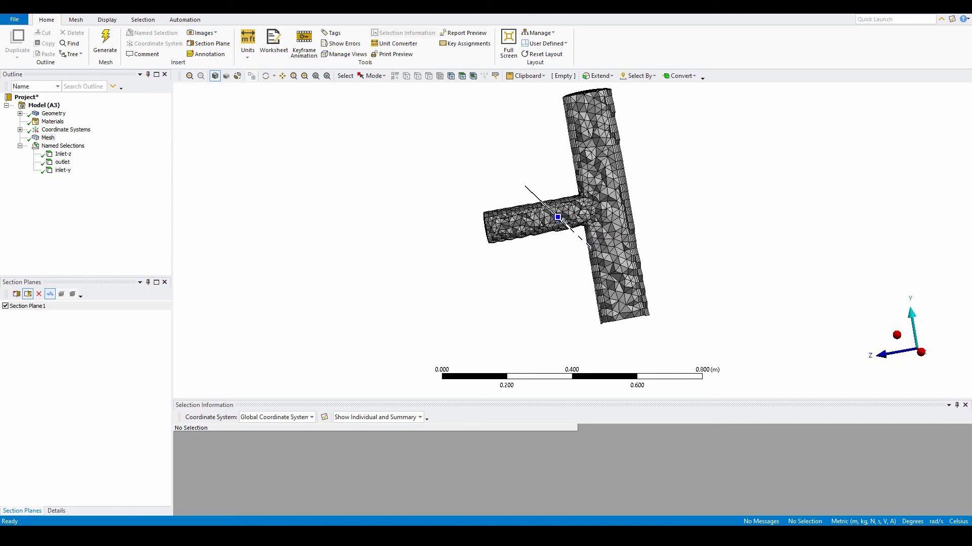
Set the mesh's quality smoothing to High.
{"action": "left_click", "coordinate": [48, 138]}
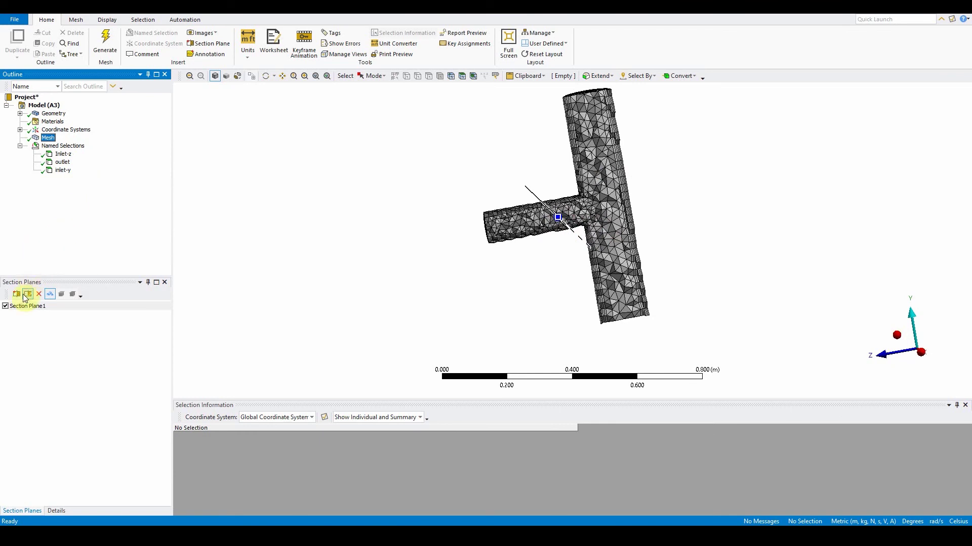
{"action": "left_click", "coordinate": [57, 511]}
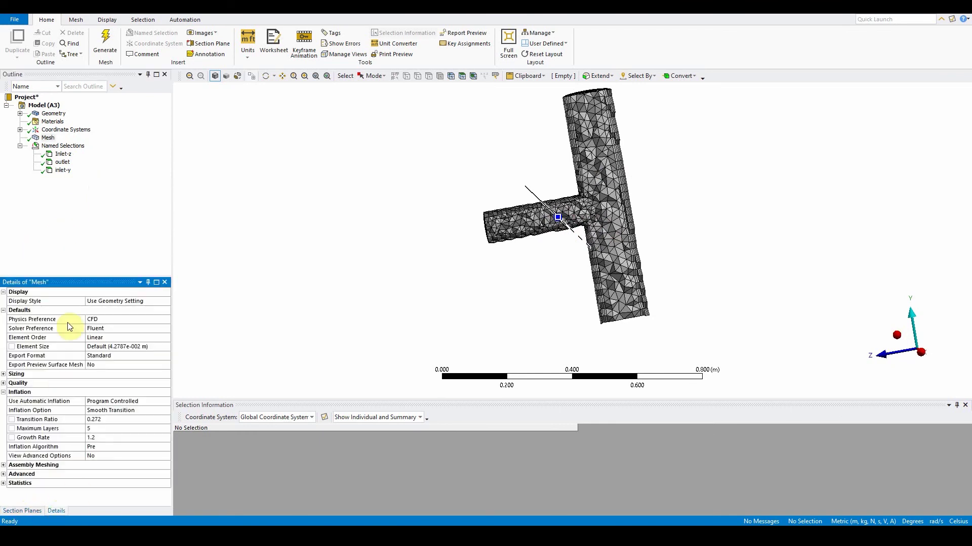
{"action": "left_click", "coordinate": [4, 384]}
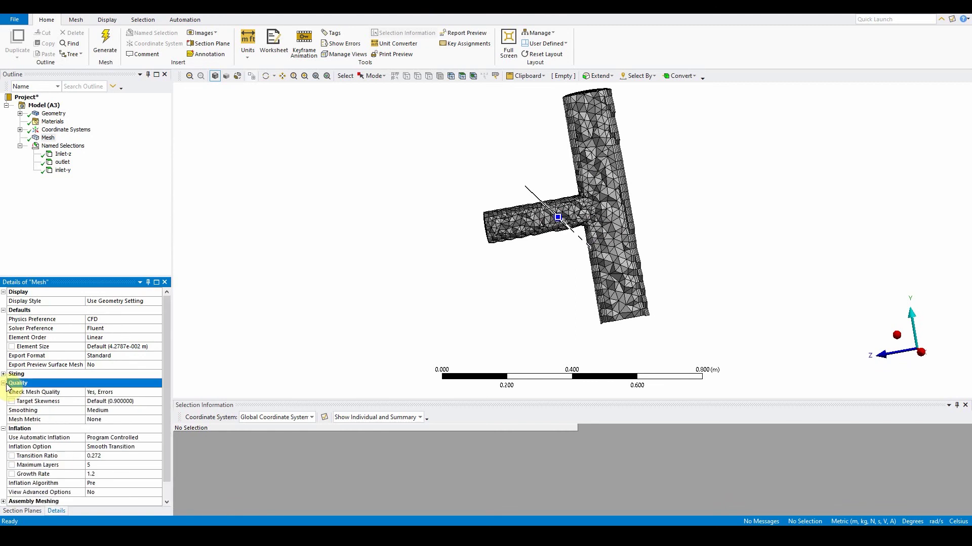
{"action": "left_click", "coordinate": [103, 410]}
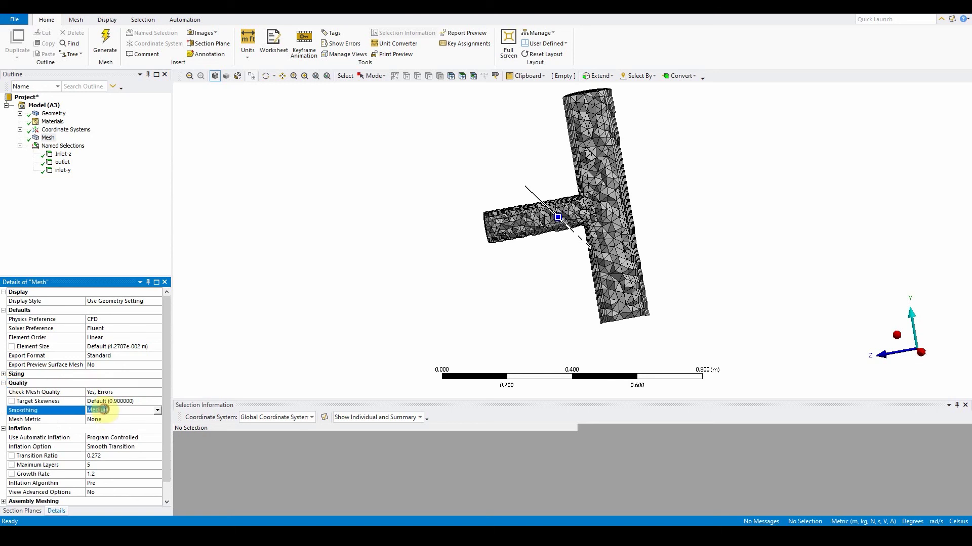
{"action": "left_click", "coordinate": [158, 410]}
{"action": "left_click", "coordinate": [124, 432]}
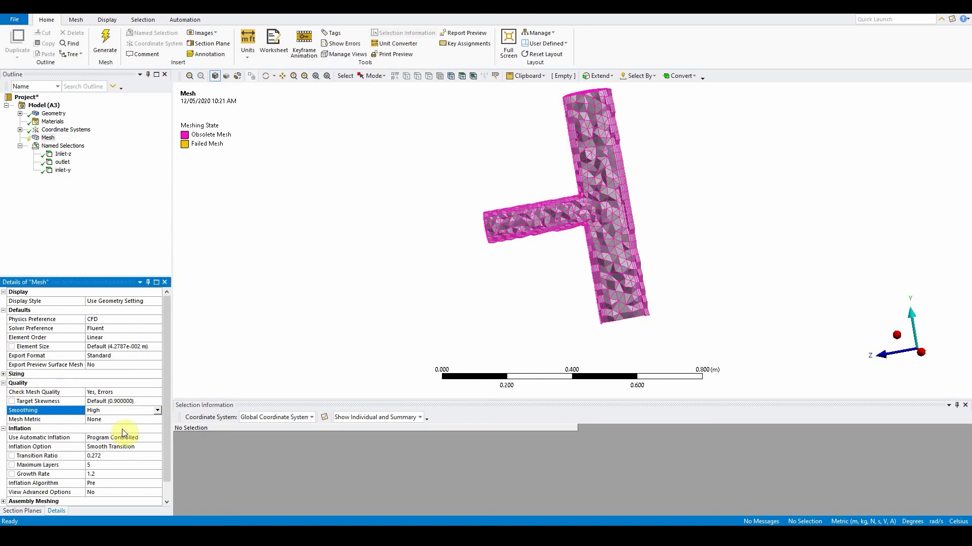
Set the mesh metric to Orthogonal Quality and regenerate the mesh.
{"action": "left_click", "coordinate": [120, 419]}
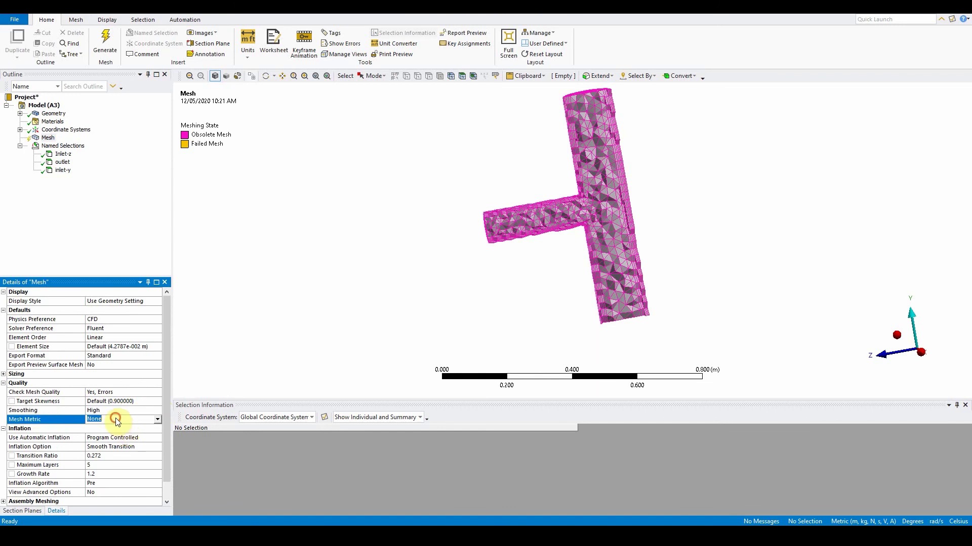
{"action": "left_click", "coordinate": [158, 420]}
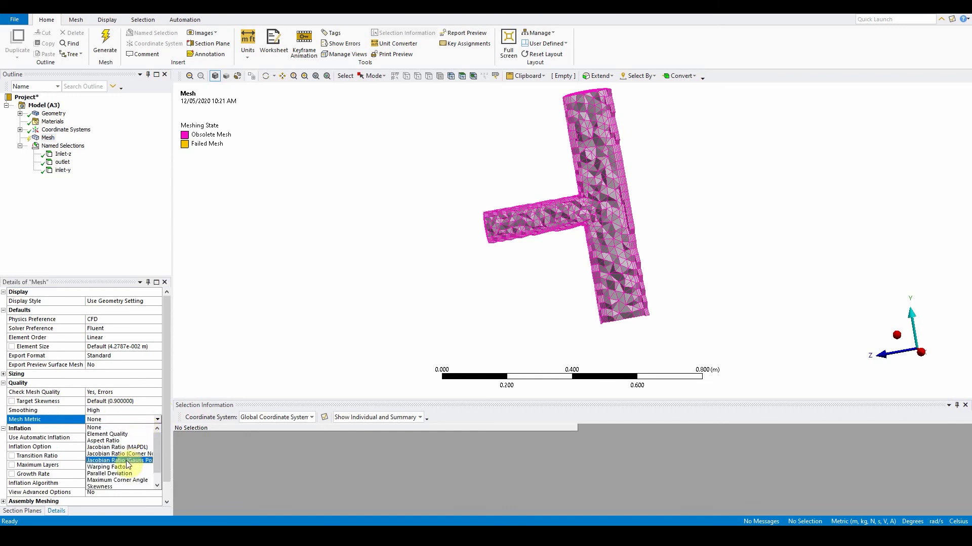
{"action": "left_click", "coordinate": [126, 479]}
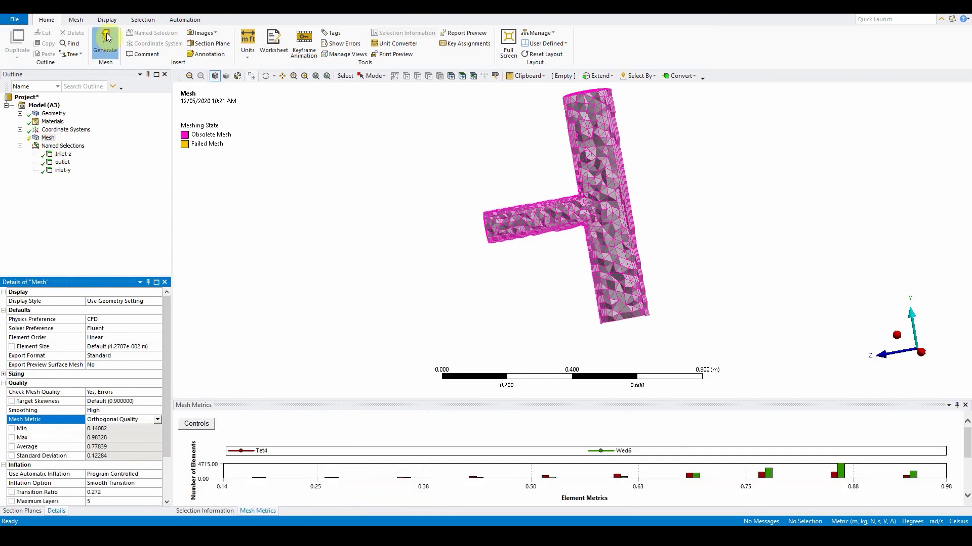
{"action": "left_click", "coordinate": [106, 37]}
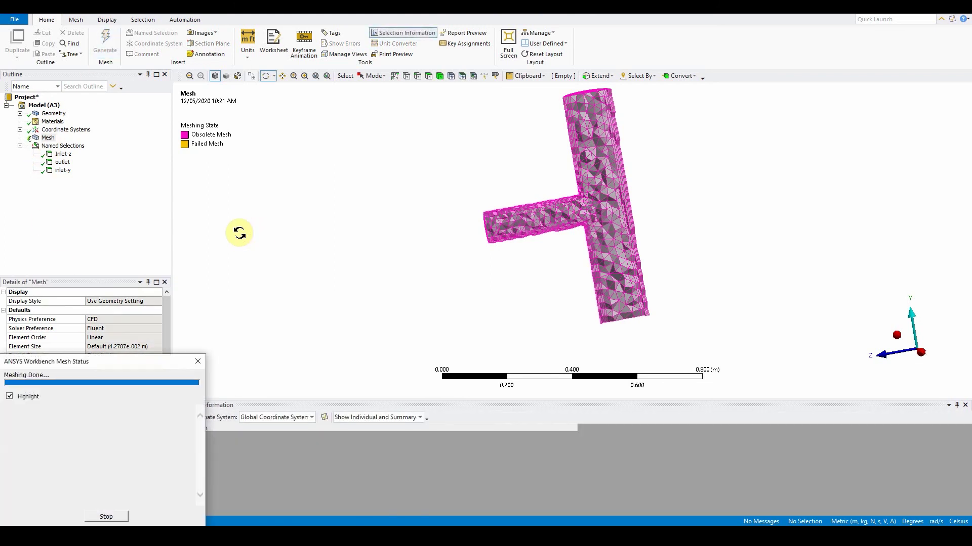
Turn off Section Plane1 to show the complete tee mesh and view it from the branch side.
{"action": "left_click_drag", "start_coordinate": [510, 287], "coordinate": [637, 274]}
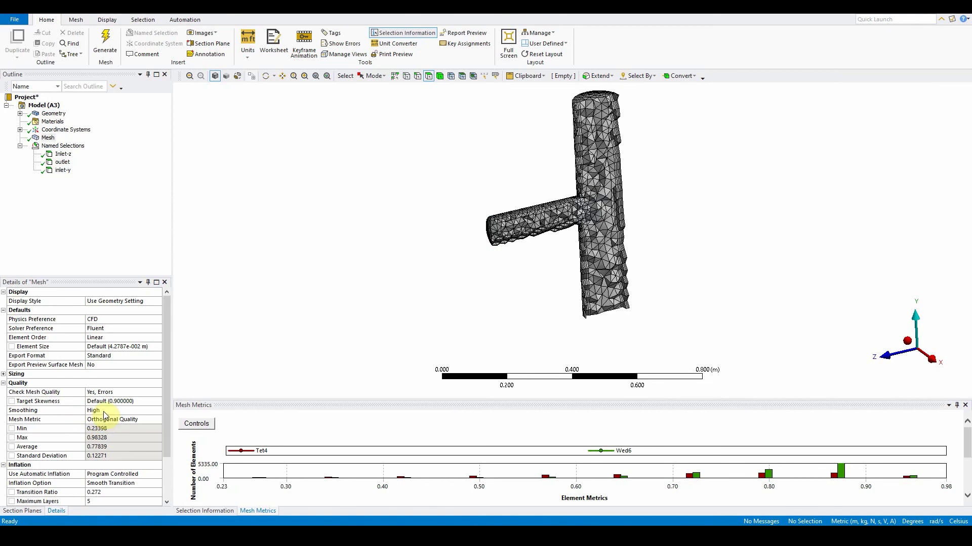
{"action": "left_click", "coordinate": [566, 240]}
{"action": "left_click", "coordinate": [555, 256]}
{"action": "middle_click_drag", "start_coordinate": [673, 232], "coordinate": [745, 210]}
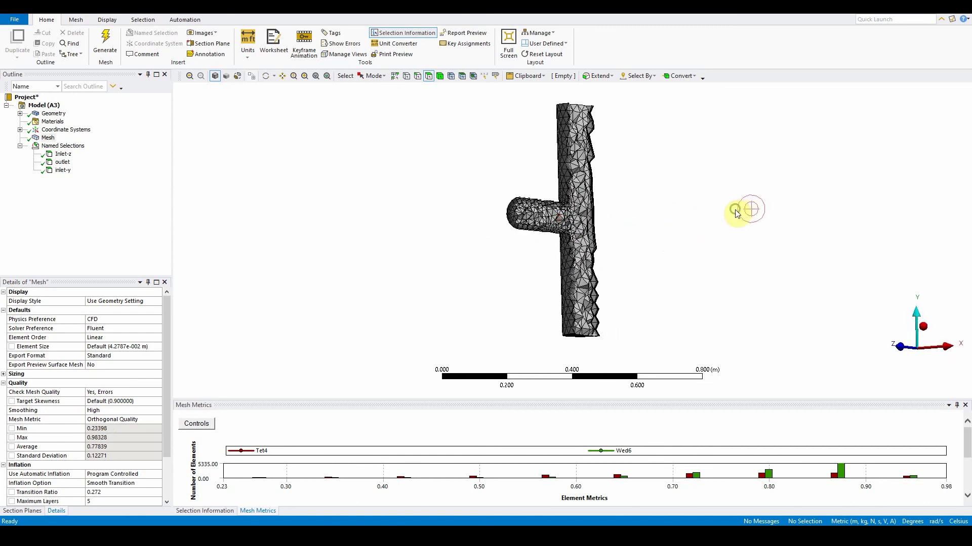
{"action": "left_click", "coordinate": [32, 511]}
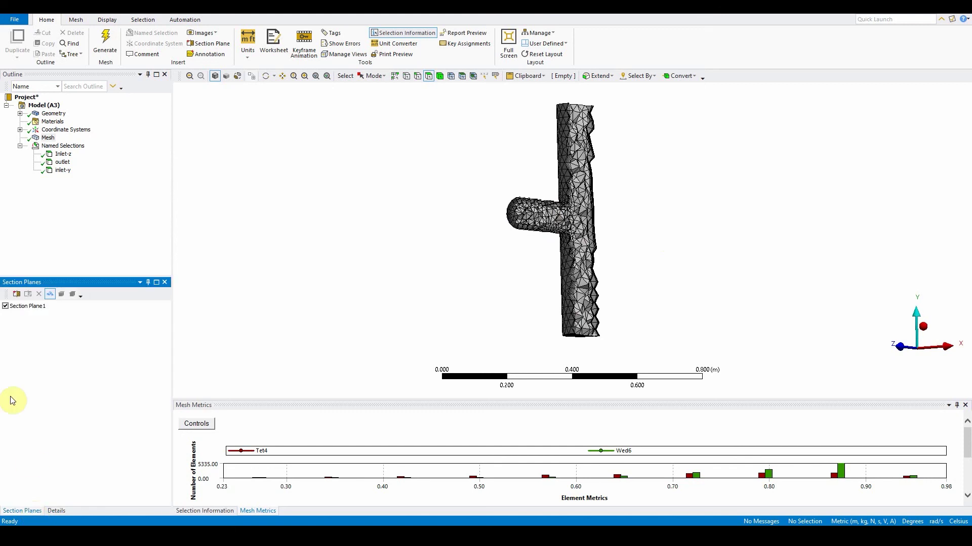
{"action": "left_click", "coordinate": [5, 306]}
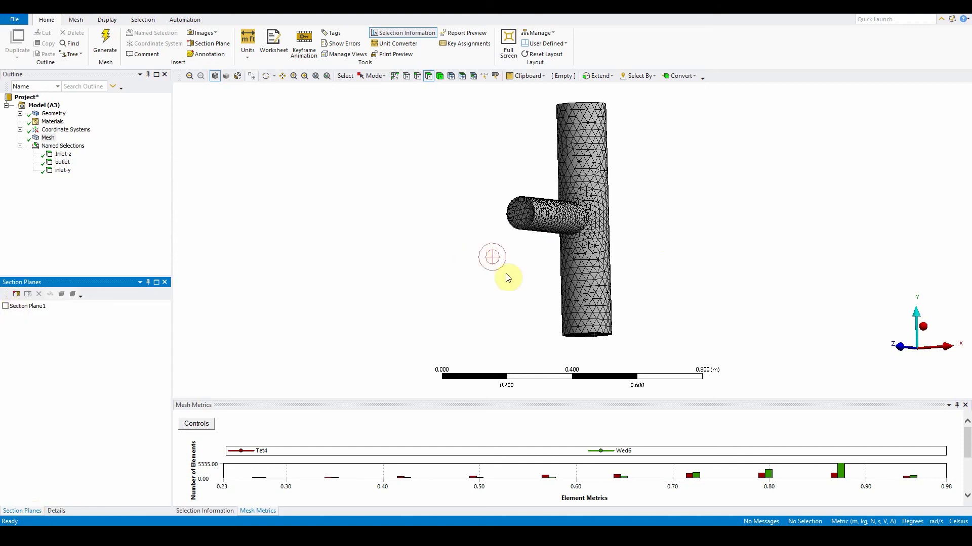
{"action": "middle_click_drag", "start_coordinate": [535, 274], "coordinate": [497, 282]}
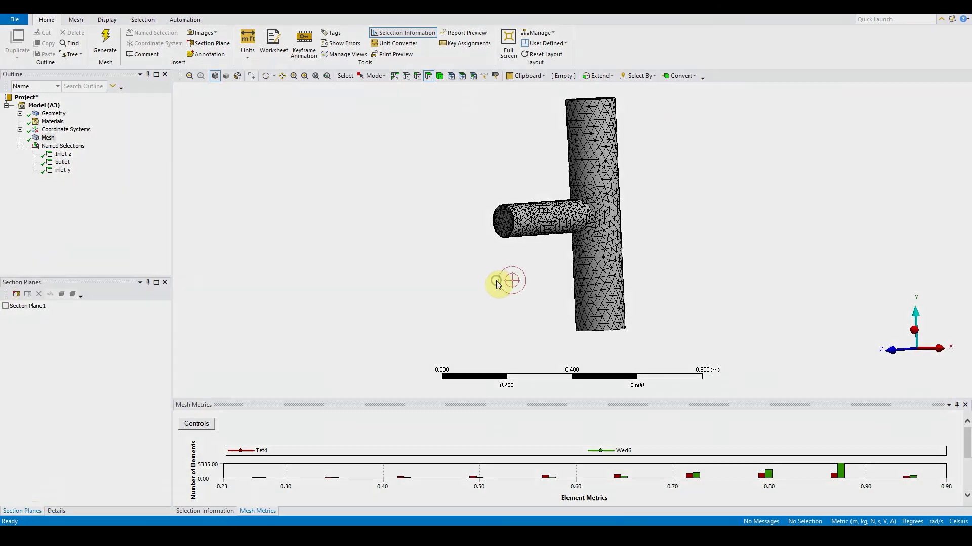